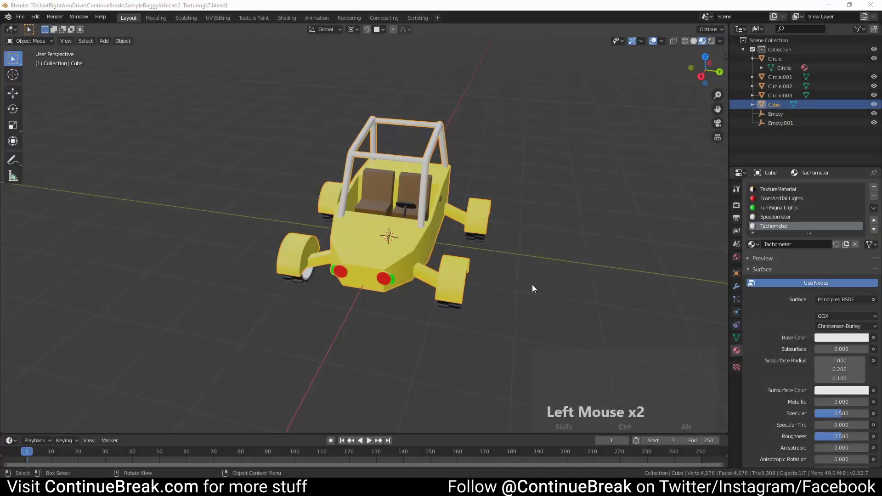
- Add Collection 2 in the Outliner and exclude the buggy's original Collection
left_click(764, 148)
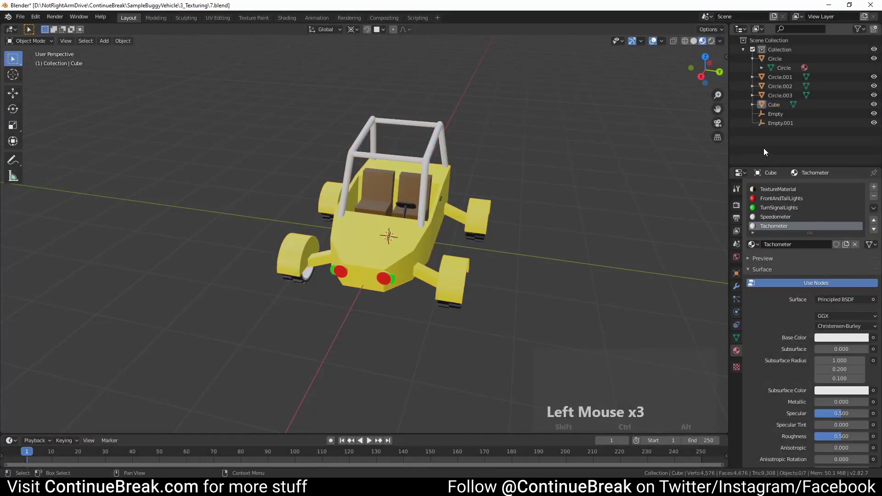
right_click(764, 148)
left_click(762, 148)
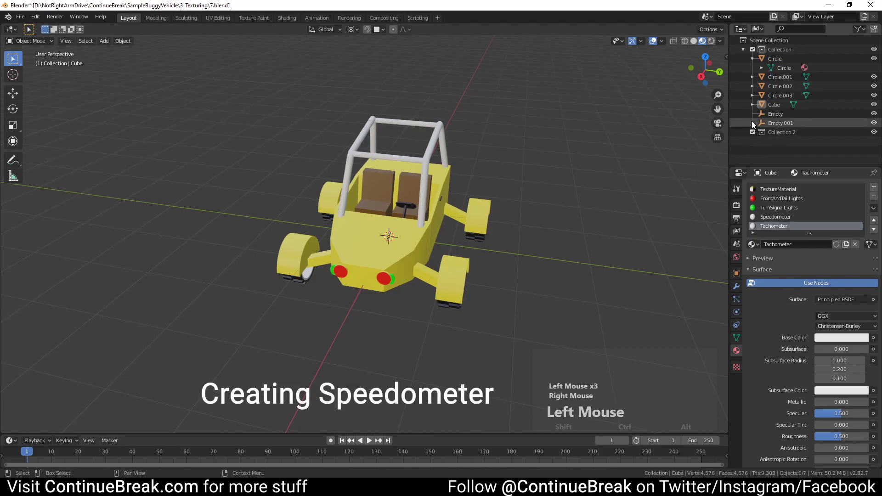
left_click(753, 49)
- Make Collection 2 active and add a mesh circle with 64 vertices
left_click(777, 62)
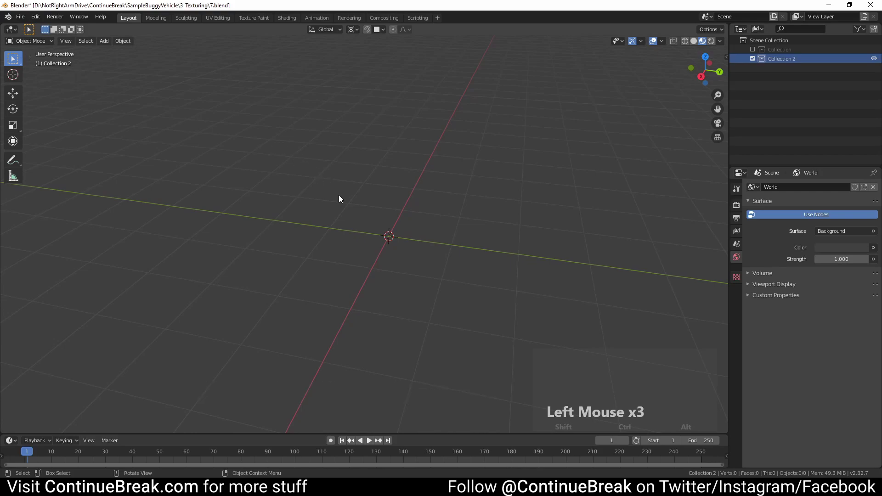
key("shift+a")
mouse_move(332, 158)
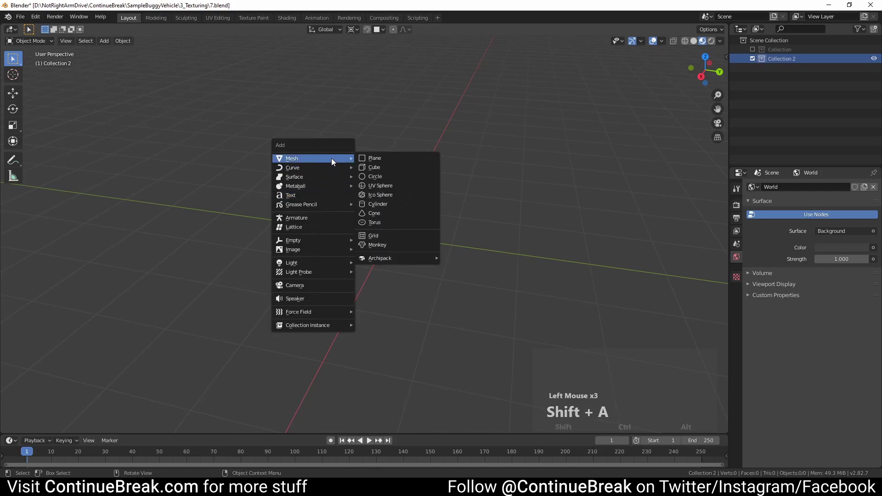
left_click(386, 176)
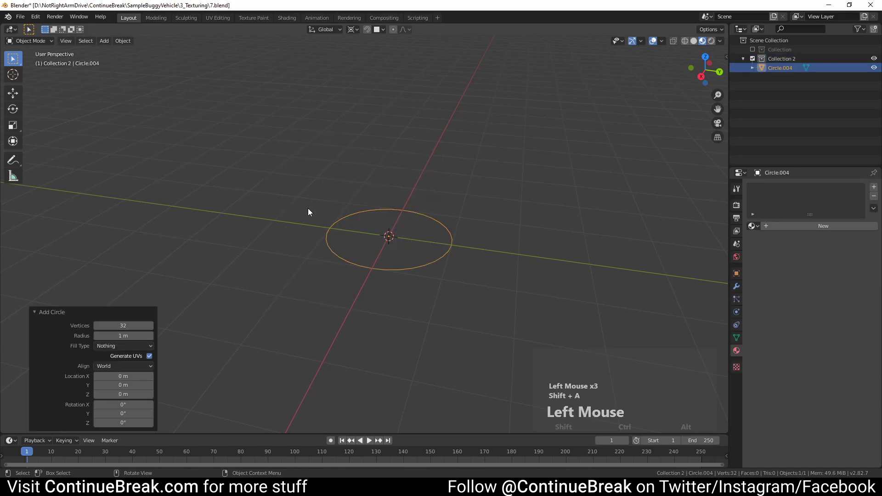
double_click(122, 325)
type("64")
key("Return")
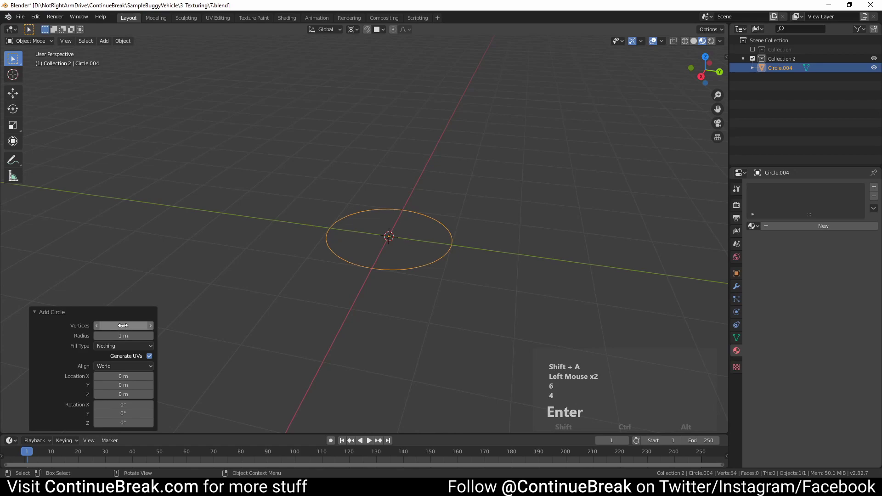
- Switch to top orthographic view and fill the circle with a single face
middle_click_drag(188, 224, 336, 252)
key("KP_7")
scroll(216, 258, "up", 3)
key("Tab")
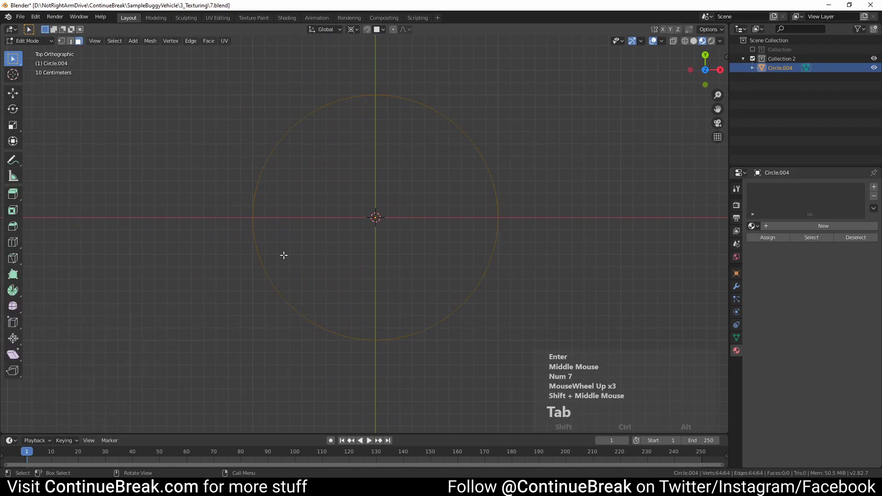
key("f")
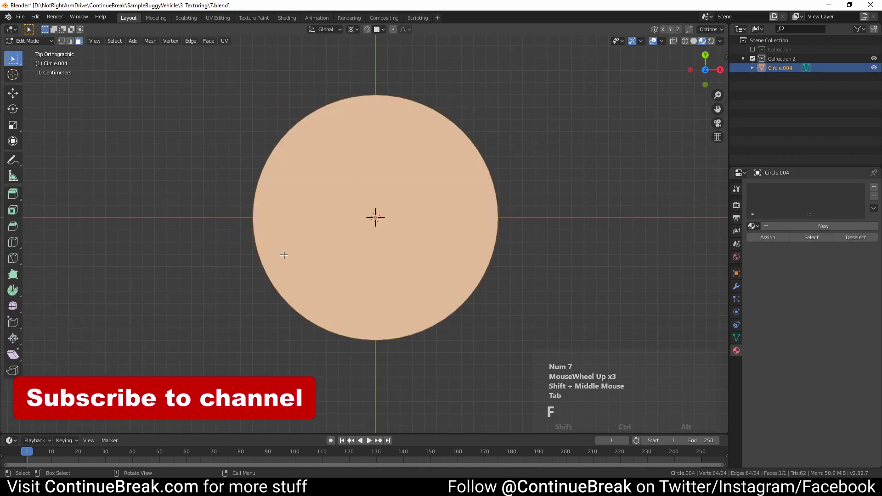
key("Tab")
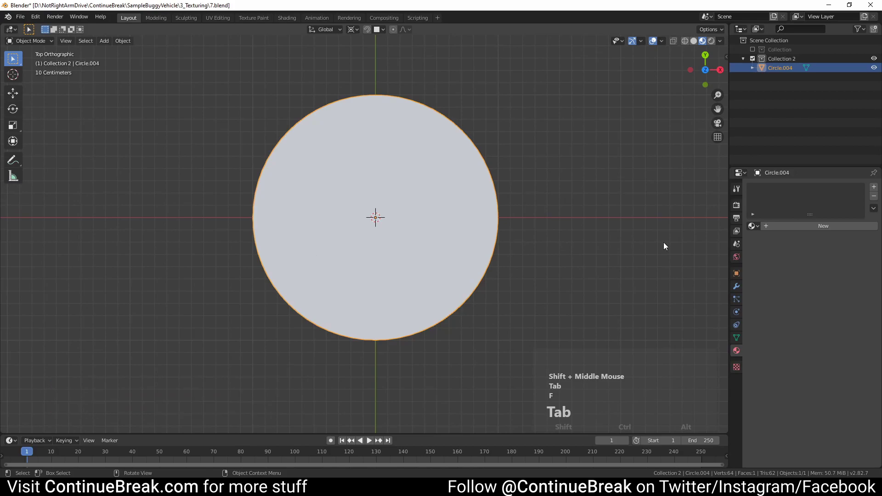
- Create a new material on the disc named BackgroundMaterial
left_click(809, 225)
double_click(787, 189)
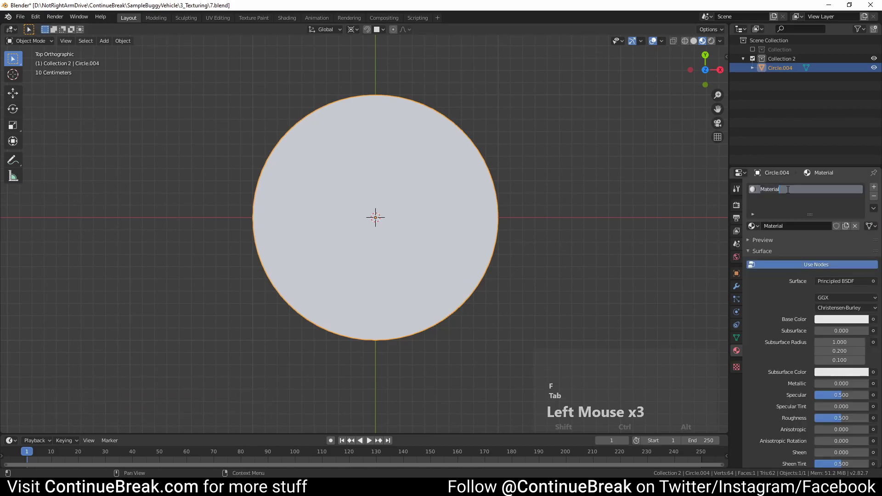
type("BackgroundMaterial")
key("Return")
- Switch BackgroundMaterial's surface to Emission and set its colour to black
left_click(827, 281)
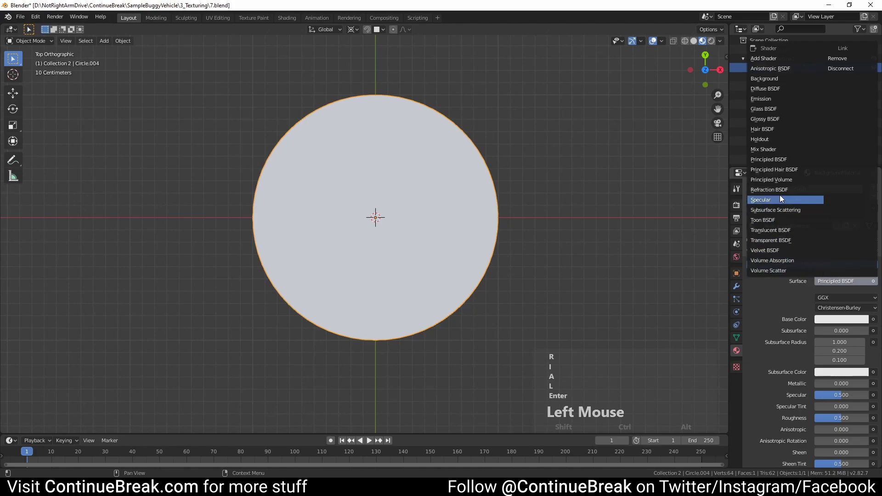
left_click(760, 100)
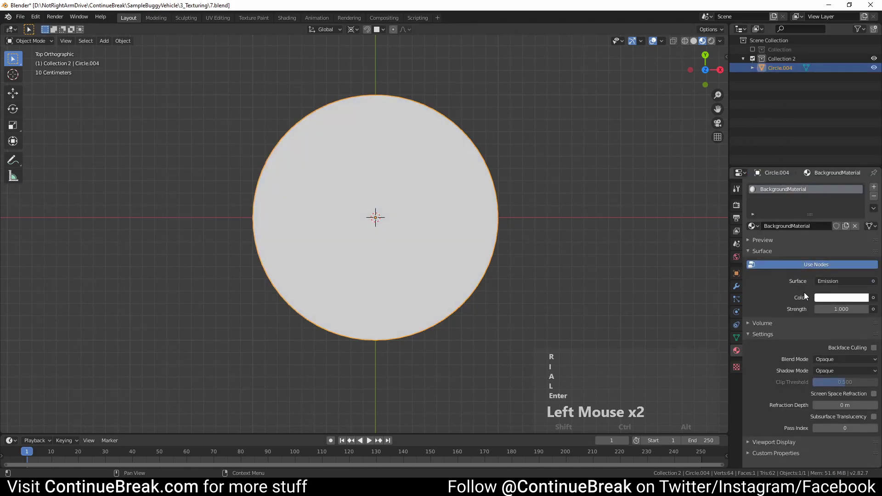
left_click(831, 297)
left_click_drag(864, 198, 863, 234)
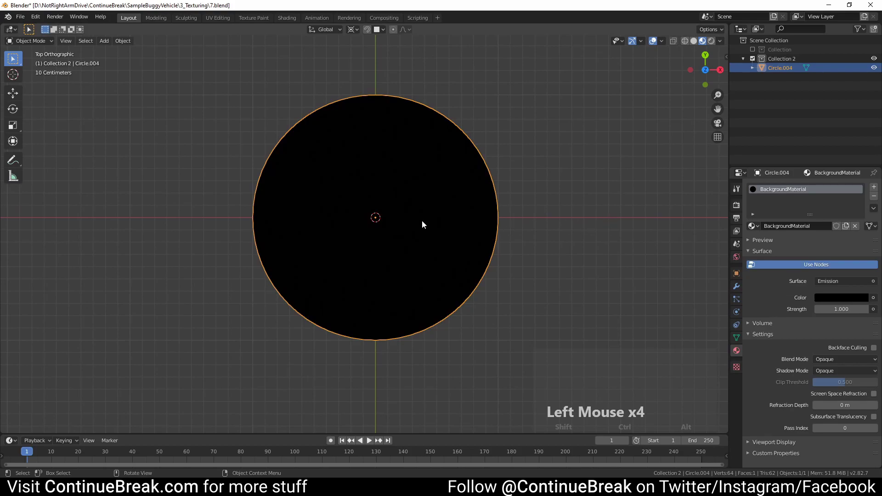
key("shift+a")
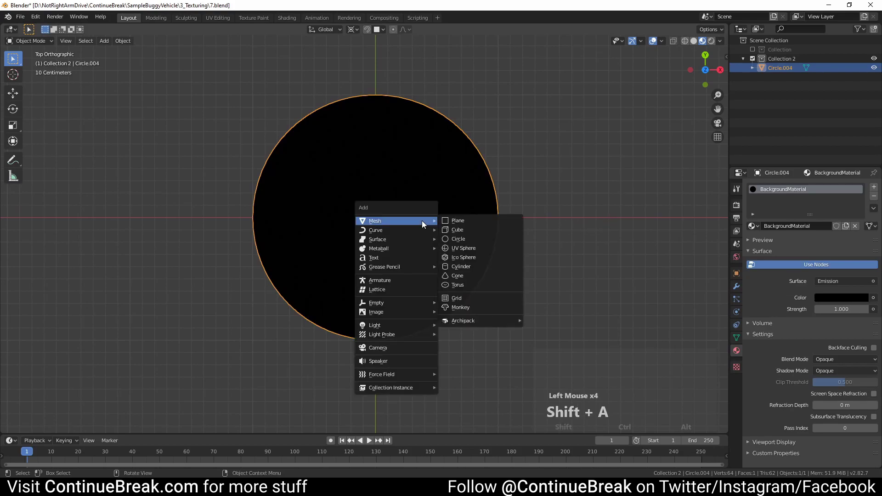
- Add a plane and size it 0.05 × 0.2 m in the sidebar
left_click(461, 223)
key("n")
left_click(658, 198)
type("0.05")
key("Tab")
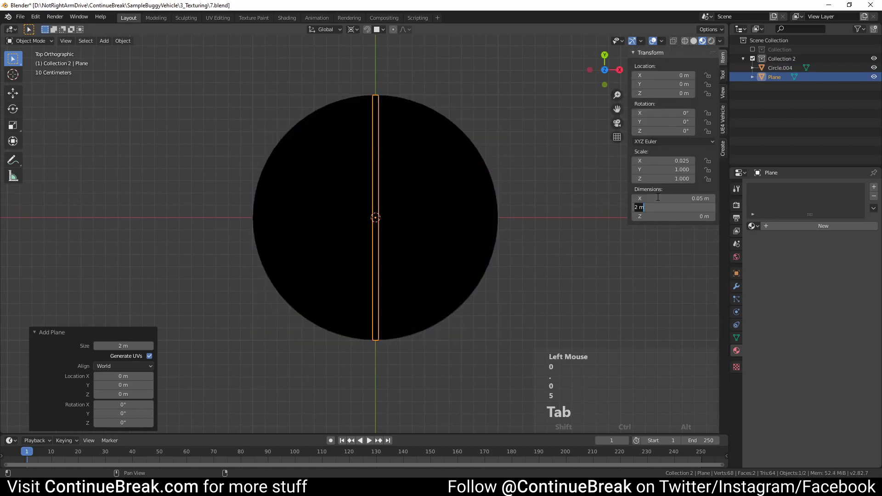
type("0.2")
key("Tab")
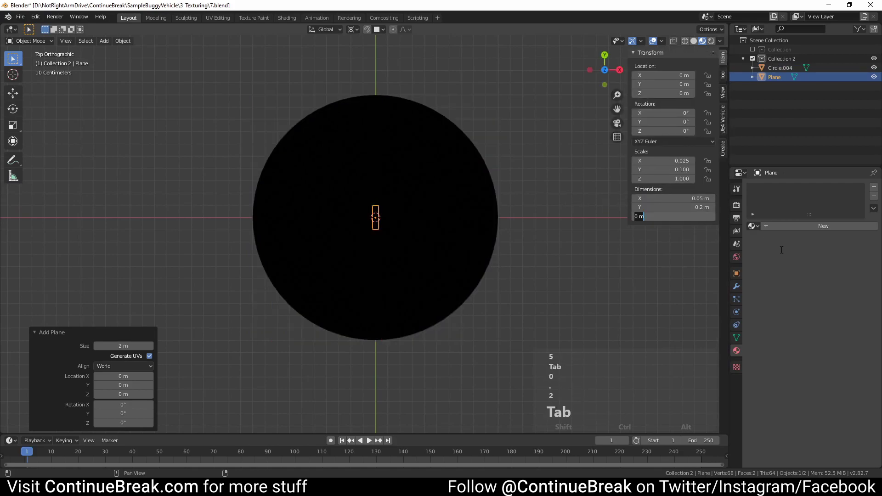
left_click(793, 227)
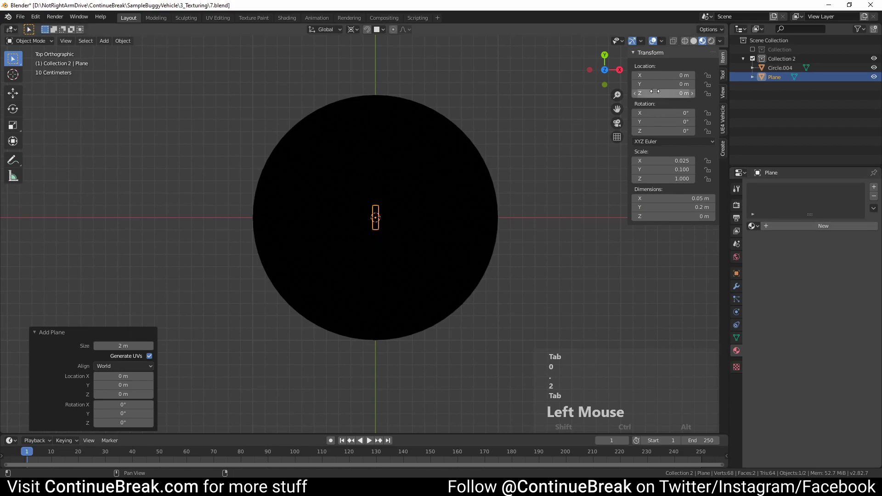
- Place the plane at X 0, Y 0.85 m, Z 0.1 m
double_click(657, 76)
type("0")
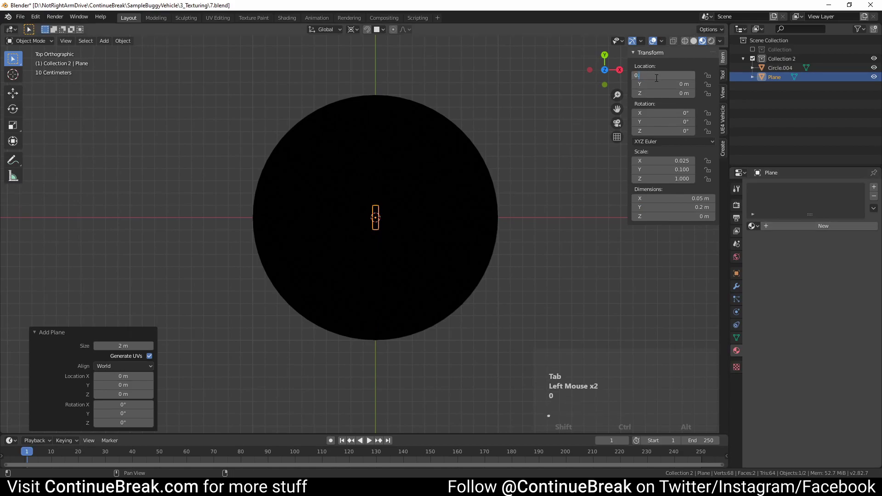
type(".")
key("BackSpace")
key("BackSpace")
key("Tab")
type("0.85")
key("Tab")
type("0.1")
key("Return")
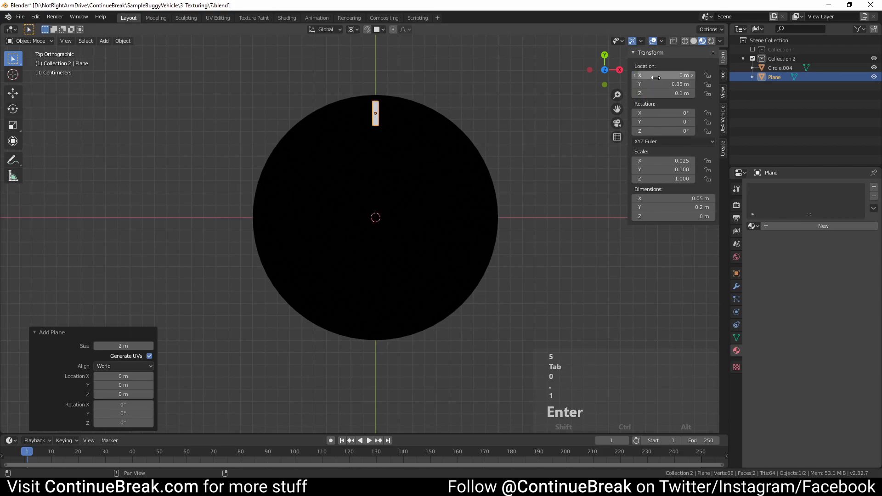
- Give the plane a new ForegroundMaterial with a white Emission shader
left_click(770, 227)
double_click(770, 191)
type("ForegroundMaterial")
key("Return")
left_click(828, 281)
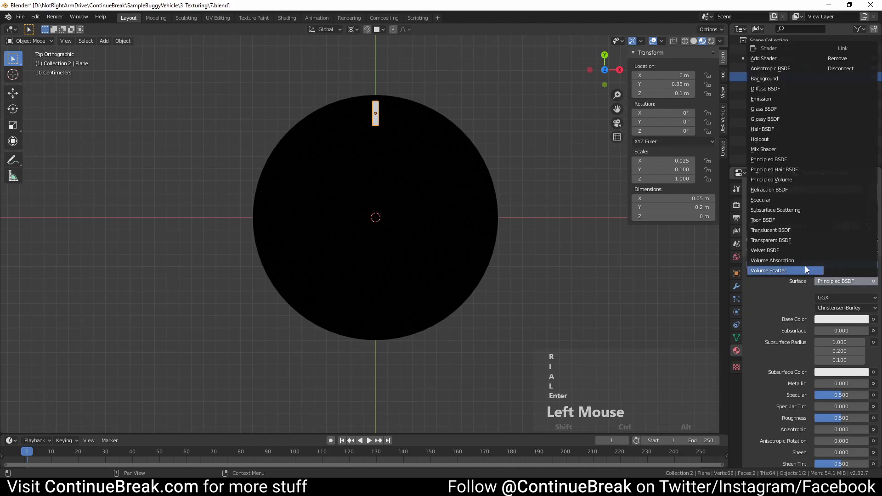
left_click(762, 99)
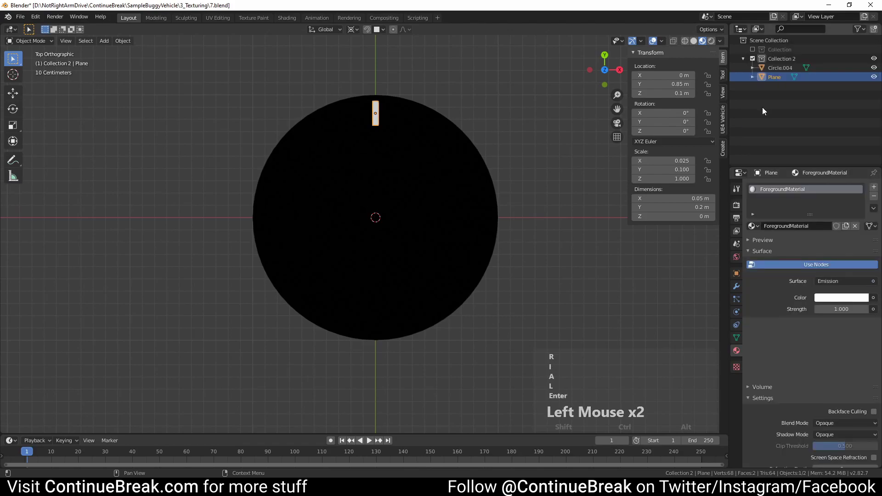
left_click(836, 298)
left_click(863, 219)
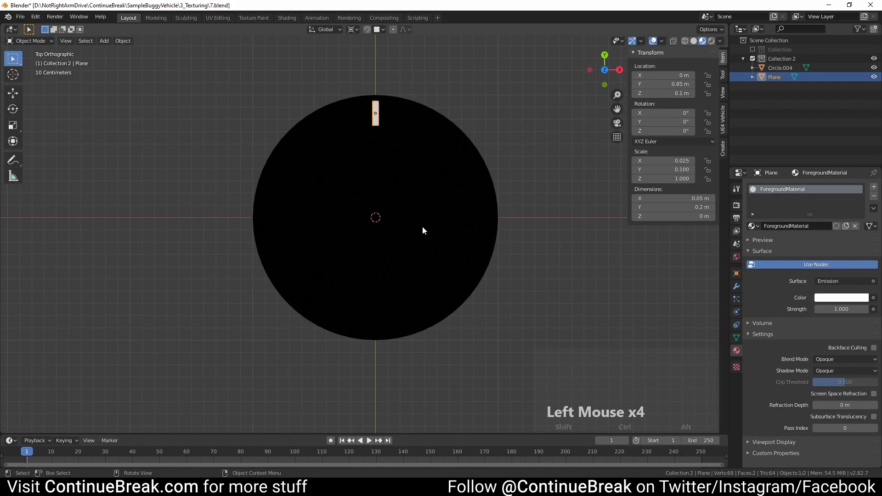
- Pivot on the 3D cursor and duplicate the tick around the dial in 22.5° steps
left_click(352, 29)
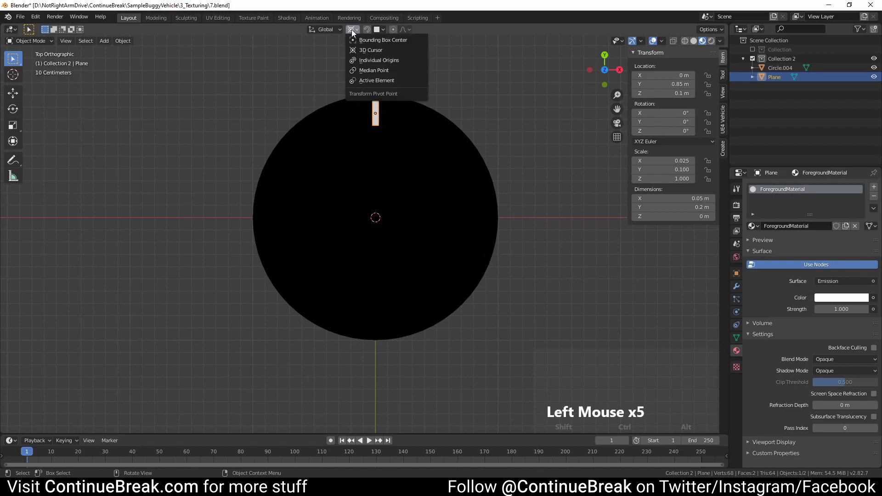
left_click(363, 51)
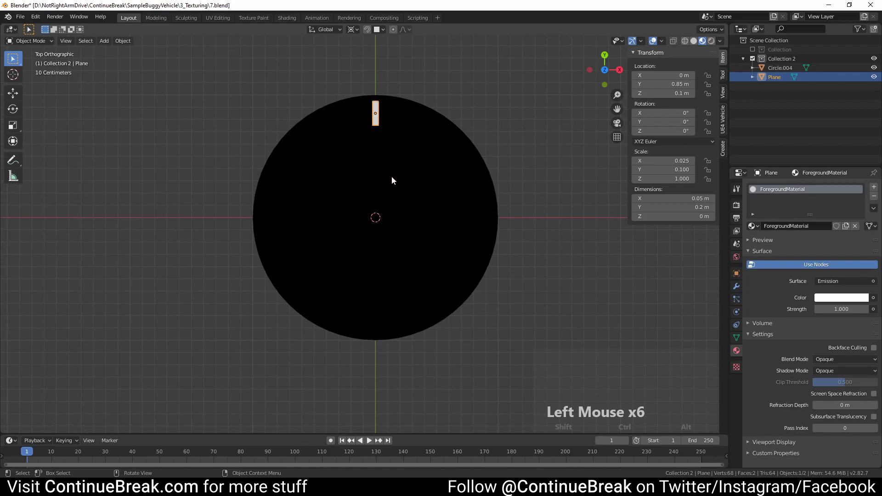
key("shift")
key("shift+d")
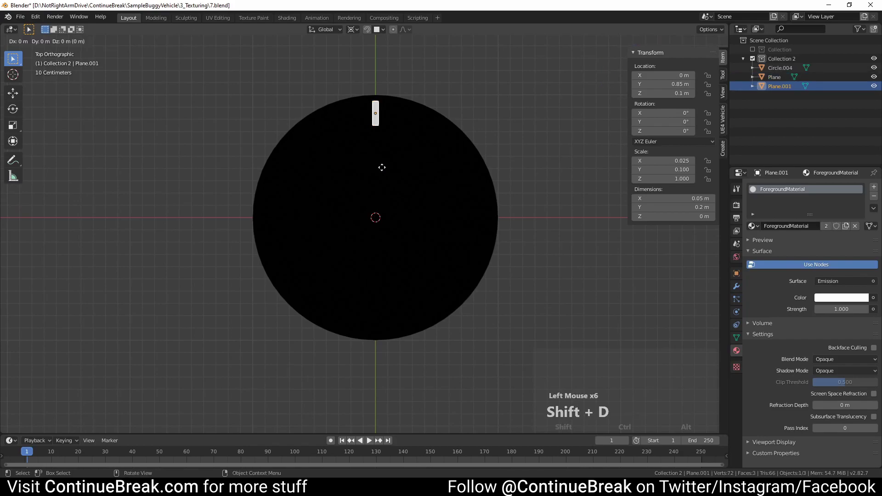
key("r")
type("z")
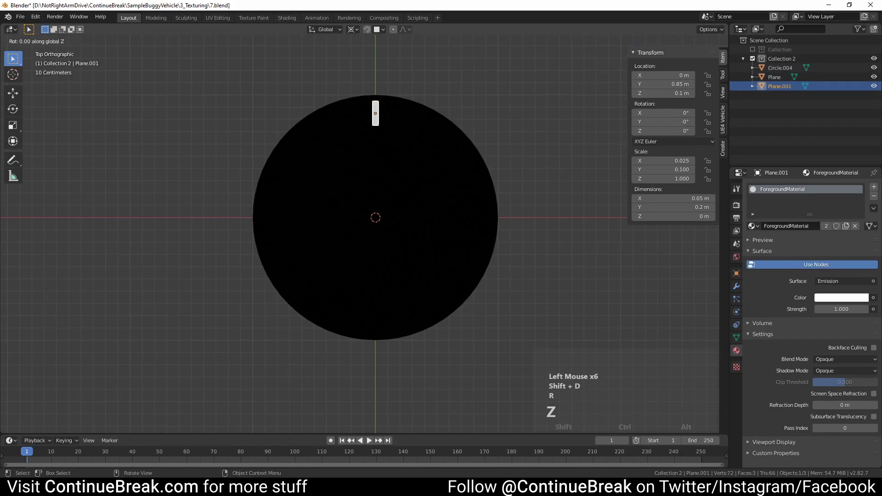
type("22.5")
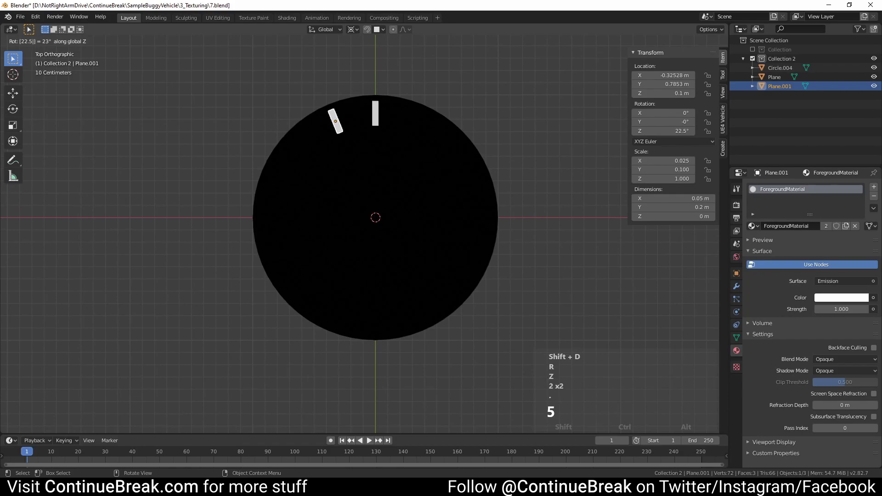
key("Return")
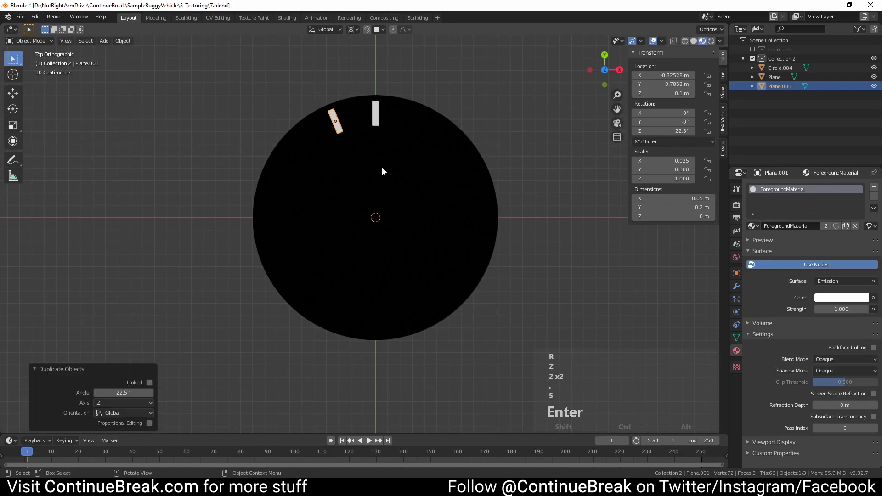
key("shift+r")
key("shift+r")
key("shift+r")
key("shift+r")
key("shift+r")
key("shift+r")
key("shift+r")
key("shift+r")
key("shift+r")
key("shift+r")
key("shift+r")
key("shift+r")
key("shift+r")
key("shift+r")
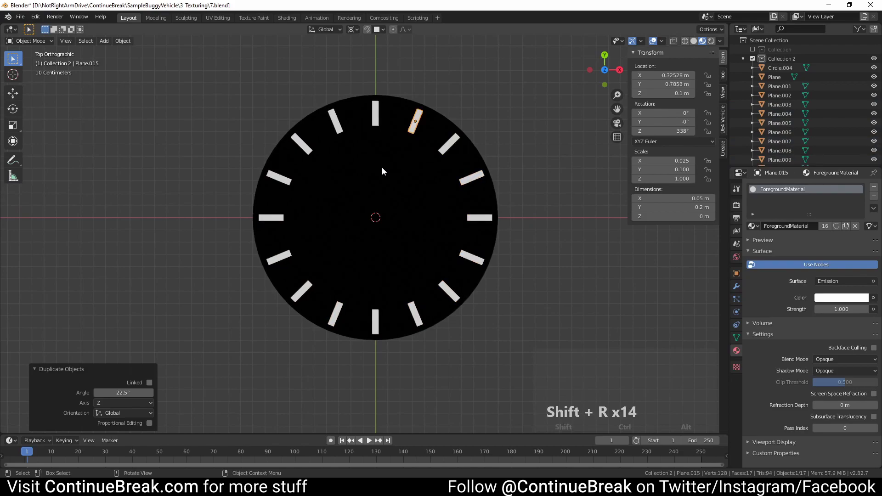
- Delete the three bottom ticks to leave a gap at the dial's base
left_click(335, 313)
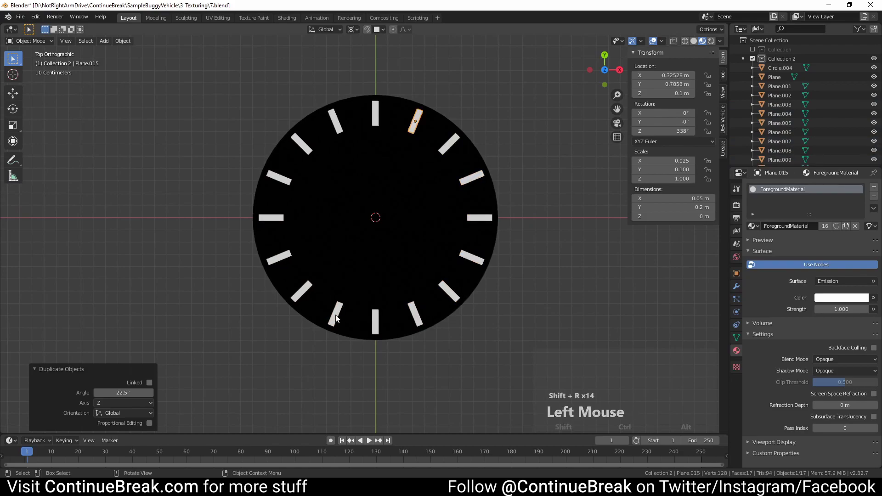
left_click(376, 324, "shift")
left_click(418, 319, "shift")
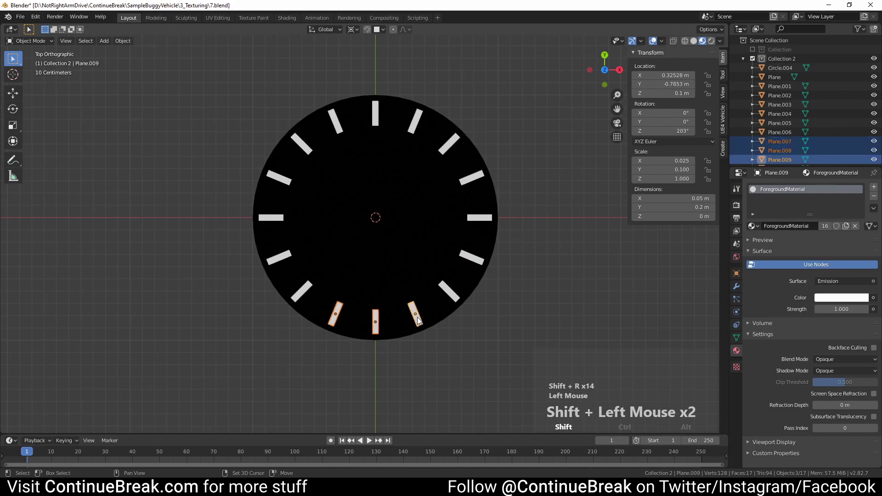
key("x")
left_click(400, 288)
- Add a new plane at the dial centre using the ForegroundMaterial
key("shift+a")
mouse_move(400, 287)
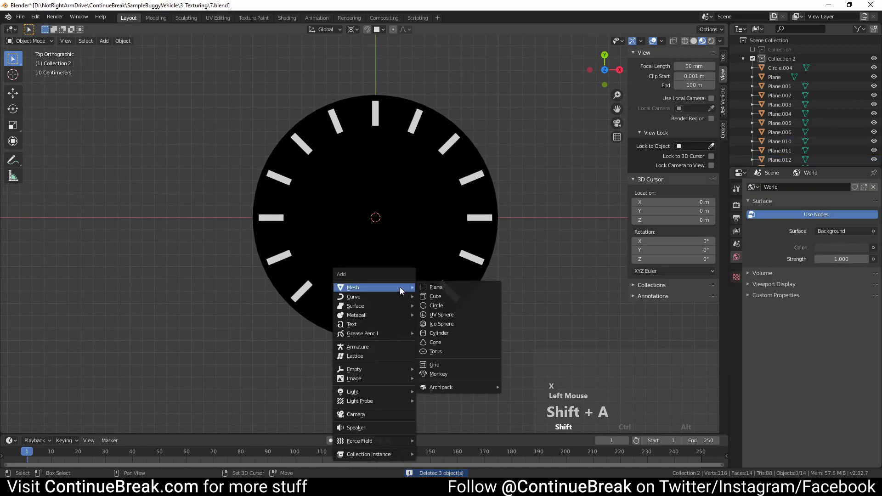
left_click(446, 288)
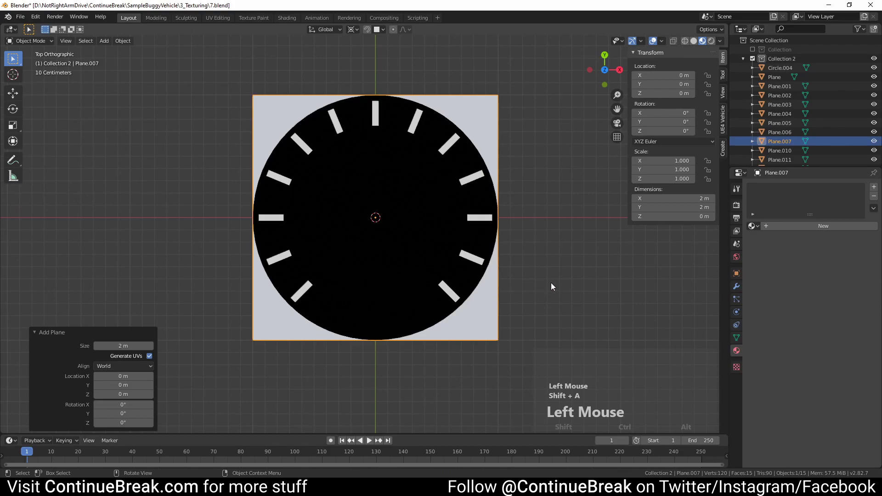
left_click(756, 226)
left_click(771, 249)
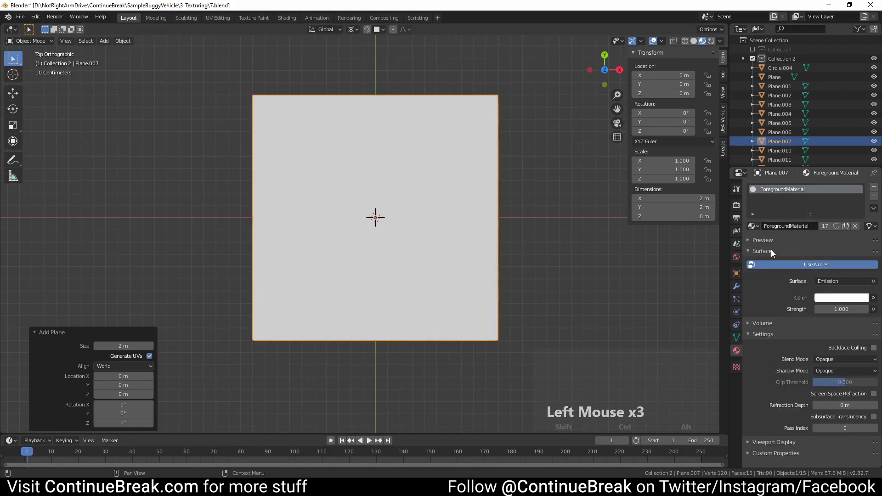
- Size the new plane to 0.04 × 0.2 m
left_click(660, 198)
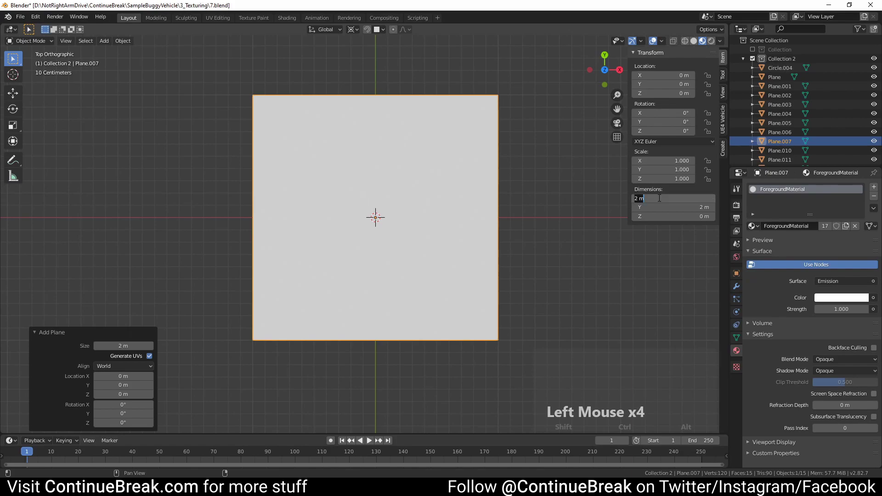
type("0.04")
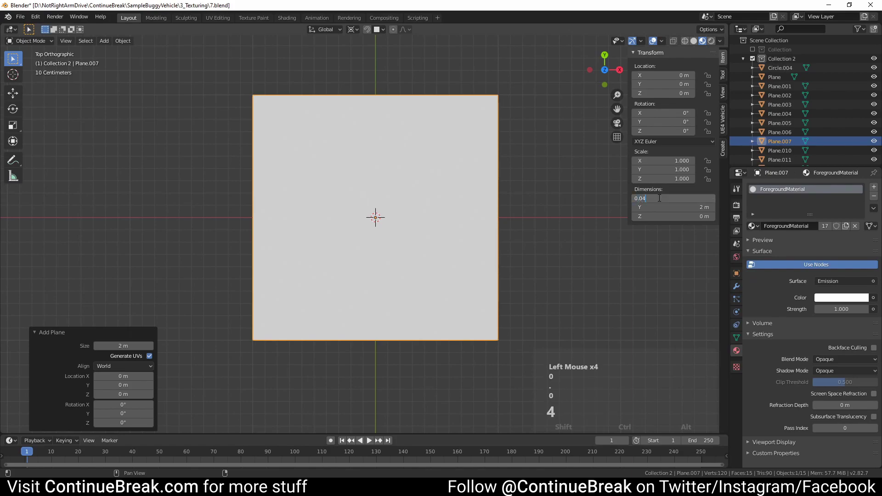
key("Tab")
type("0.2")
key("Tab")
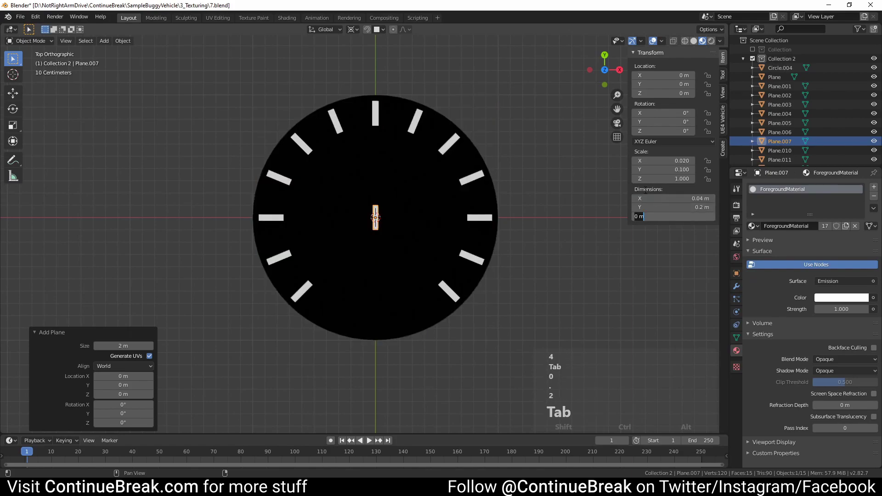
scroll(376, 220, "up", 3)
left_click(376, 220)
scroll(376, 219, "up", 5)
middle_click_drag(412, 225, 392, 251, "shift")
- Raise the bar's bottom edge 0.05 m in Edit Mode, shortening it to 0.15 m
key("Tab")
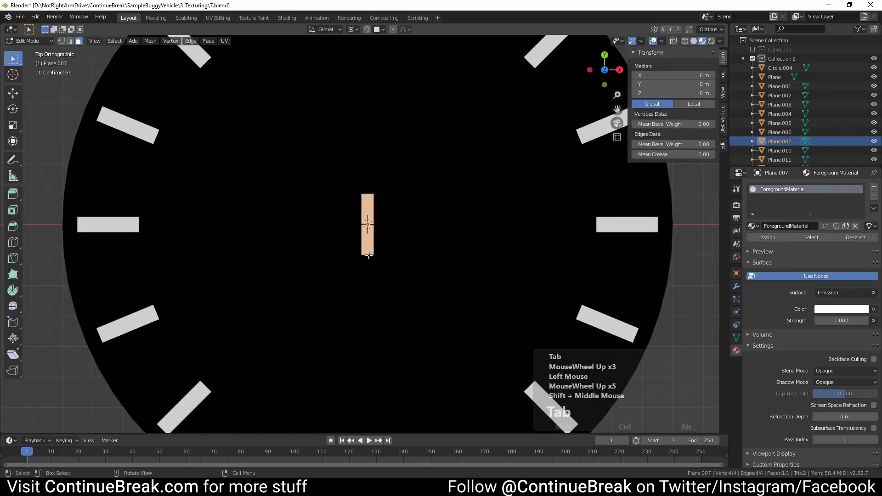
left_click(70, 40)
left_click(370, 255)
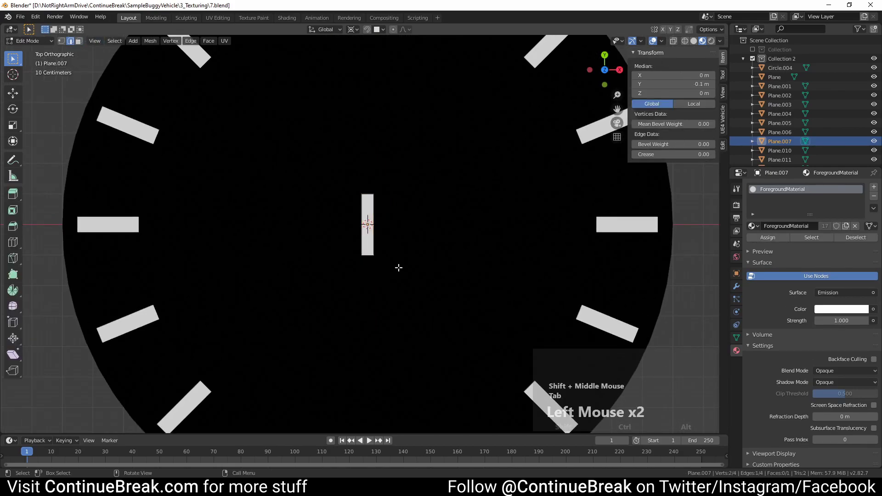
type("gy0.05")
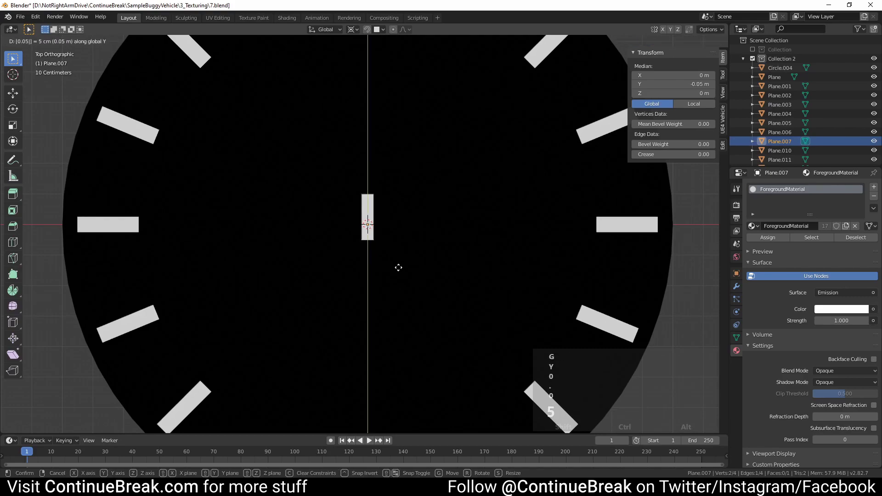
key("Return")
key("Tab")
- Position the minor tick at Y 0.85 m, Z 0.1 m
scroll(399, 267, "down", 3)
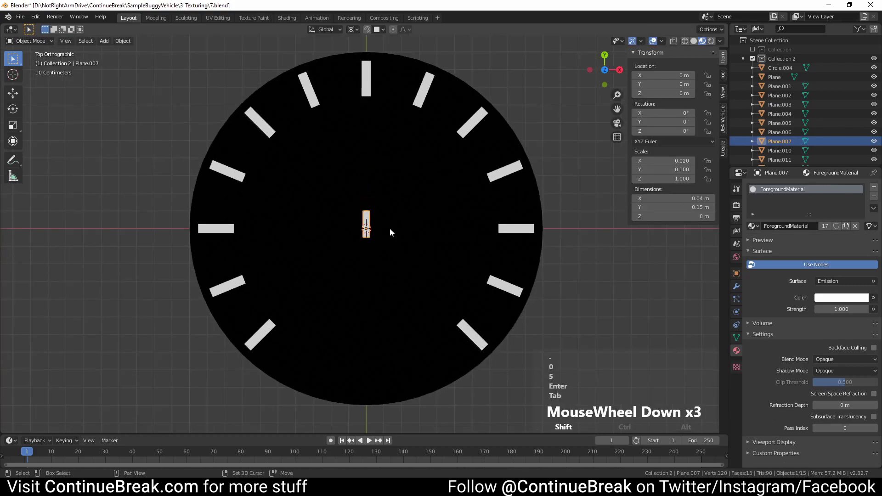
left_click(665, 85)
type("0.85")
key("Tab")
type("0.1")
key("Return")
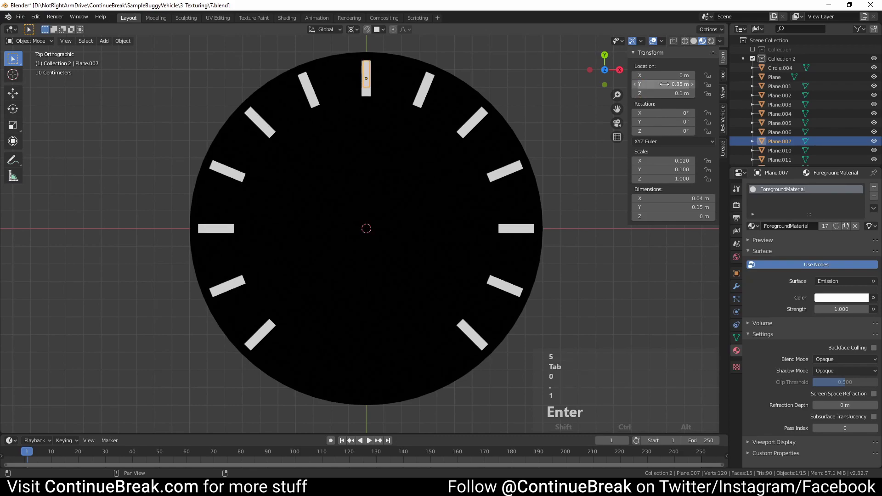
- Rotate the minor tick 11.25° about Z around the 3D cursor
left_click(353, 29)
left_click(365, 47)
key("r")
key("z")
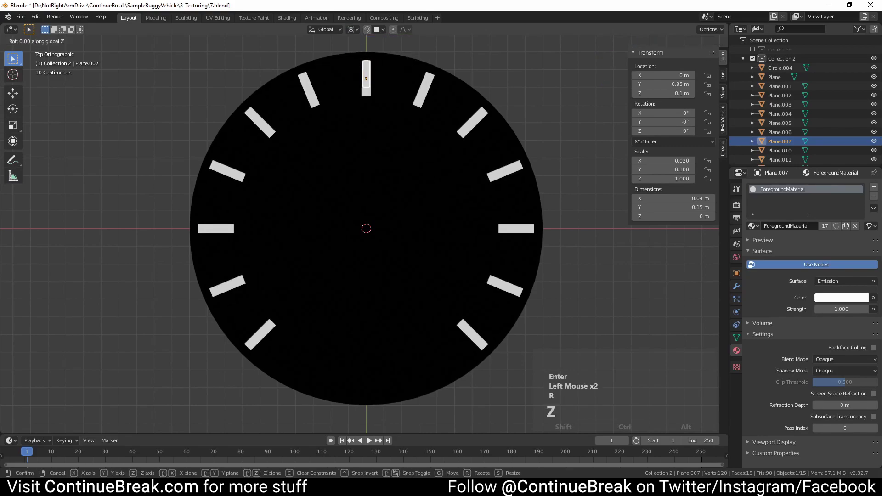
type("11.25")
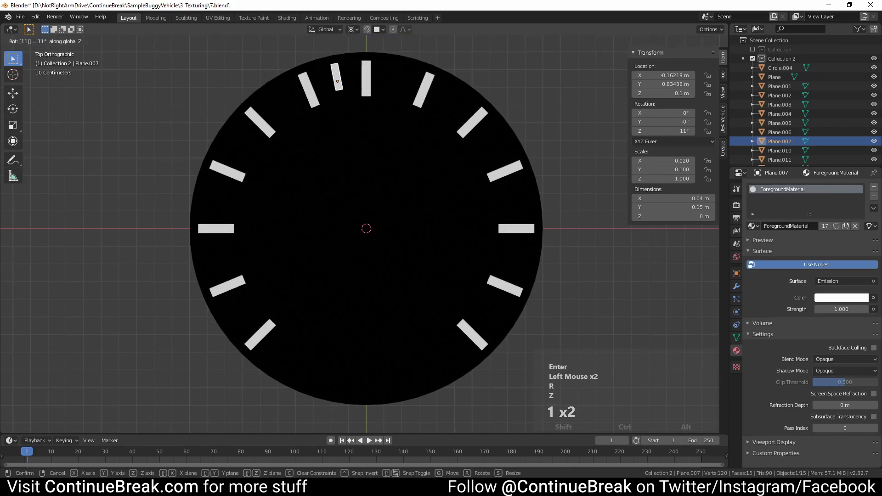
key("Return")
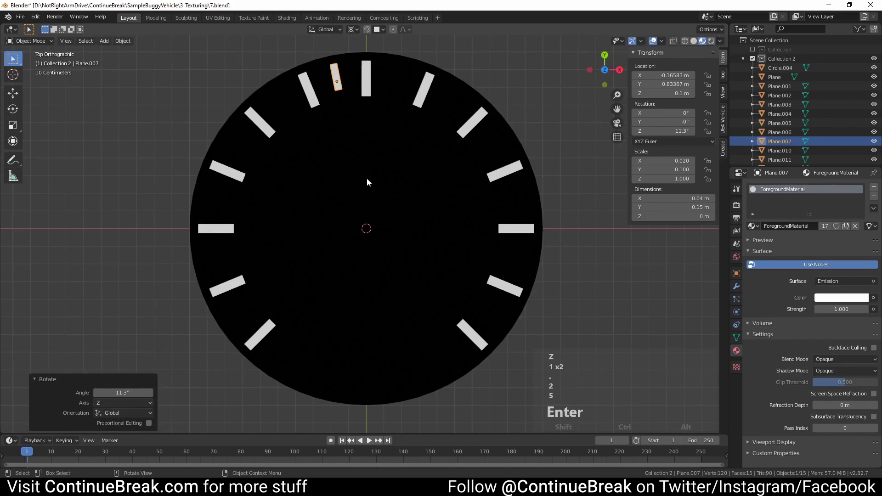
- Duplicate the minor tick around the dial in repeated 22.5° steps
key("shift+d")
key("r")
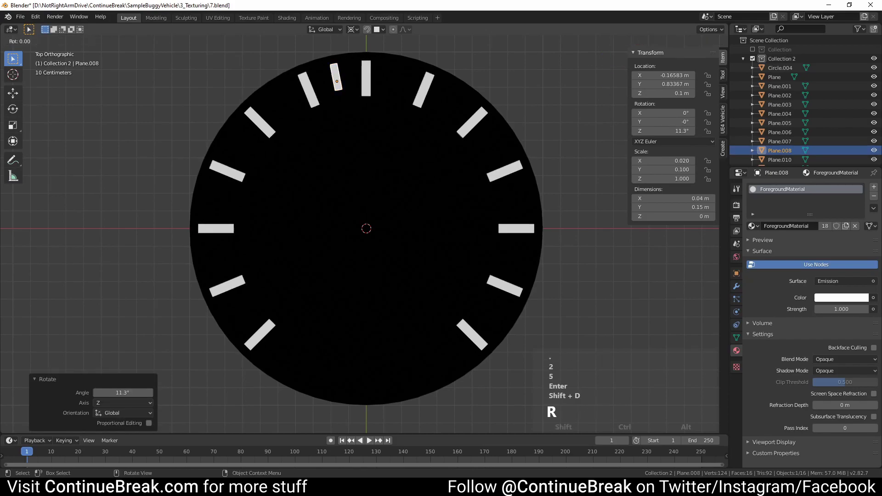
type("z22.")
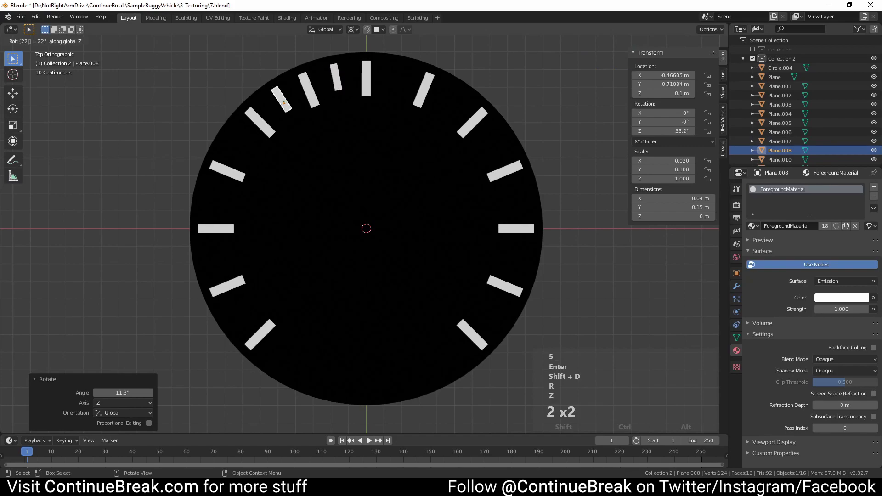
type("5")
key("Return")
key("shift+r")
key("shift+r")
key("shift+r")
key("shift+r")
key("shift+r")
key("shift+r")
key("shift+r")
key("shift+r")
key("shift+r")
key("shift+r")
key("shift+r")
key("shift+r")
key("shift+r")
key("shift+r")
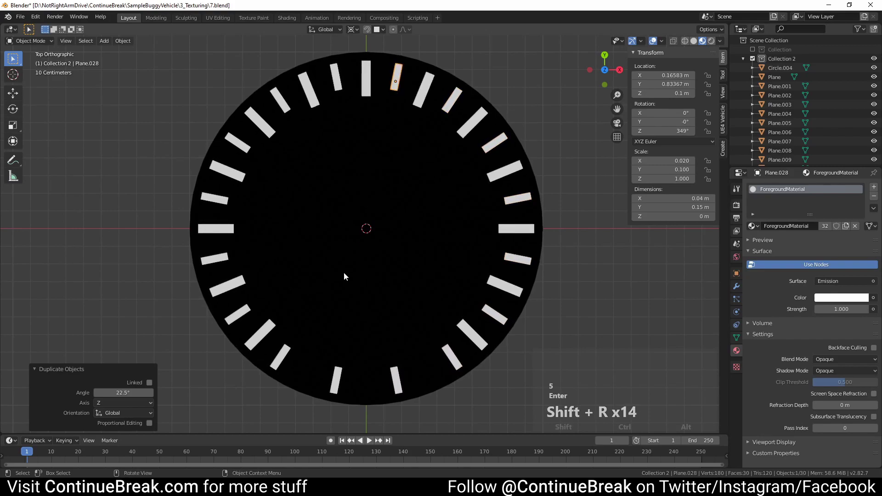
- Delete the four minor ticks in the bottom gap
left_click(281, 356)
left_click(337, 381, "shift")
left_click(396, 381, "shift")
left_click(449, 365, "shift")
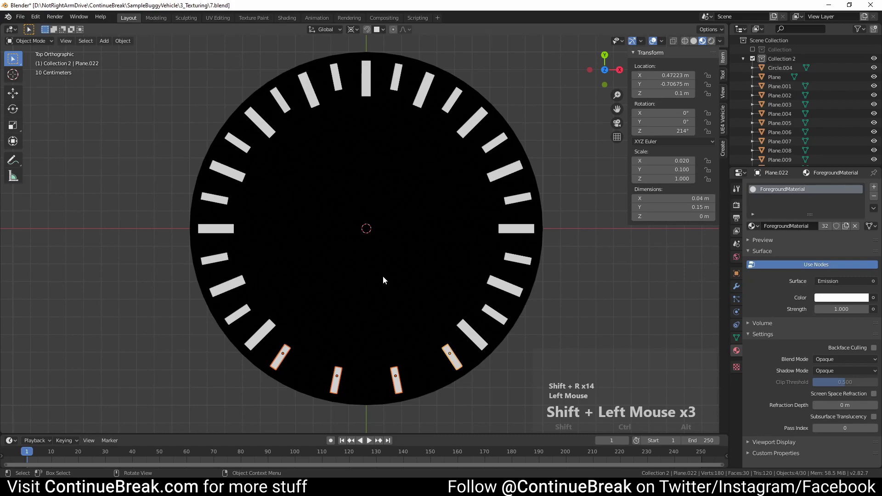
key("x")
left_click(382, 276)
- Add a text object at the dial centre with font size 12
key("shift+a")
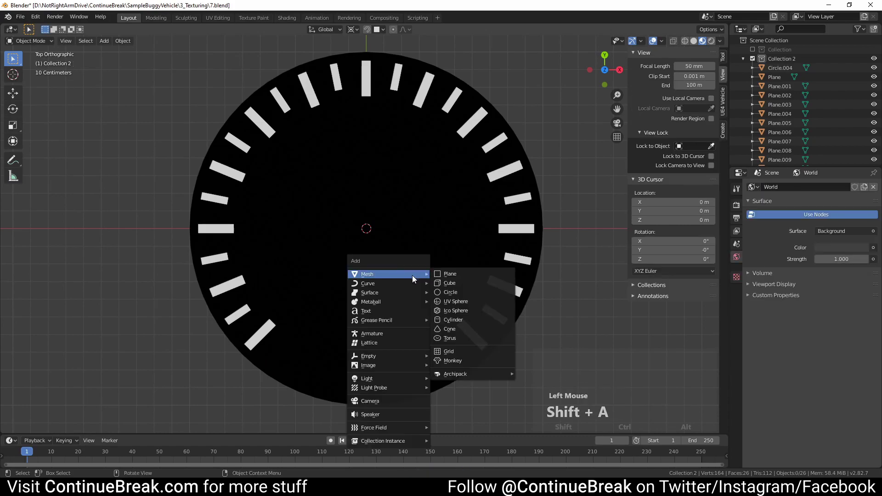
left_click(392, 311)
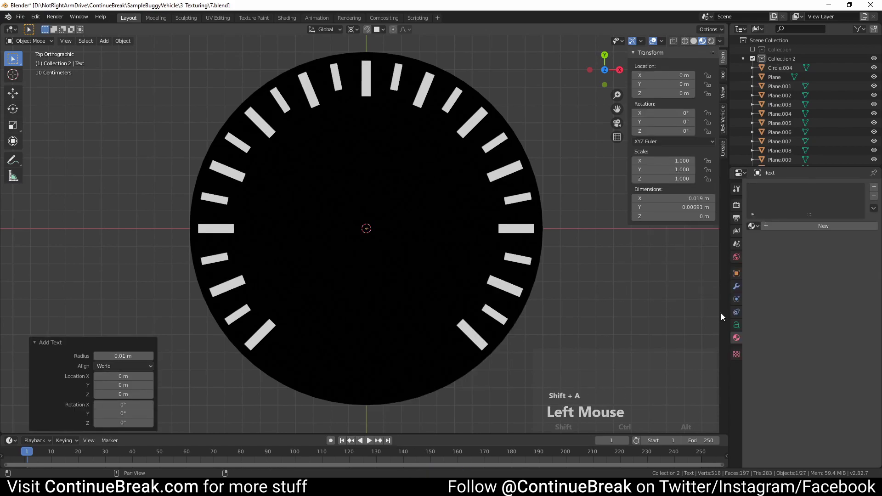
left_click(737, 325)
scroll(754, 345, "down", 3)
left_click(758, 339)
scroll(805, 355, "down", 2)
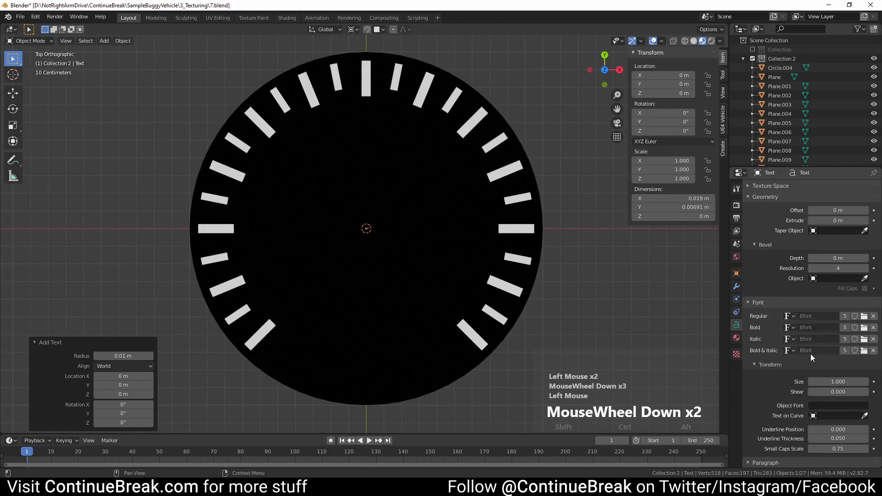
left_click(839, 382)
type("12")
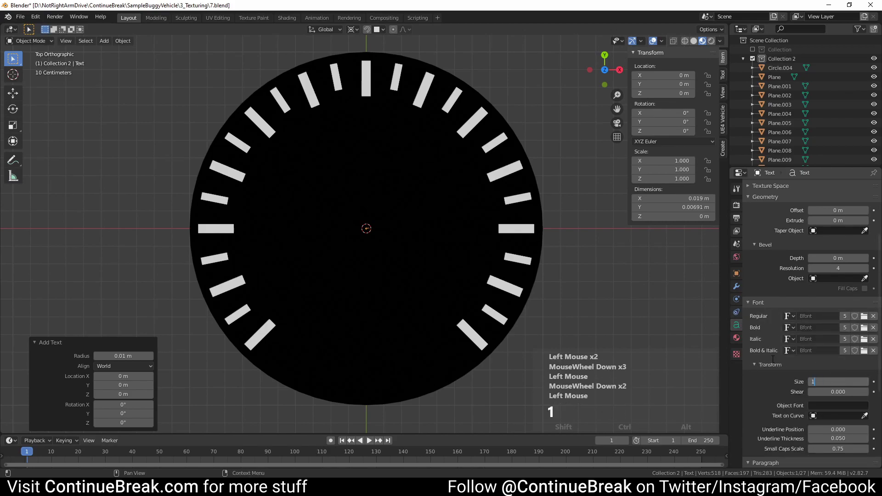
left_click(756, 381)
- Centre the text both horizontally and vertically
scroll(755, 378, "down", 5)
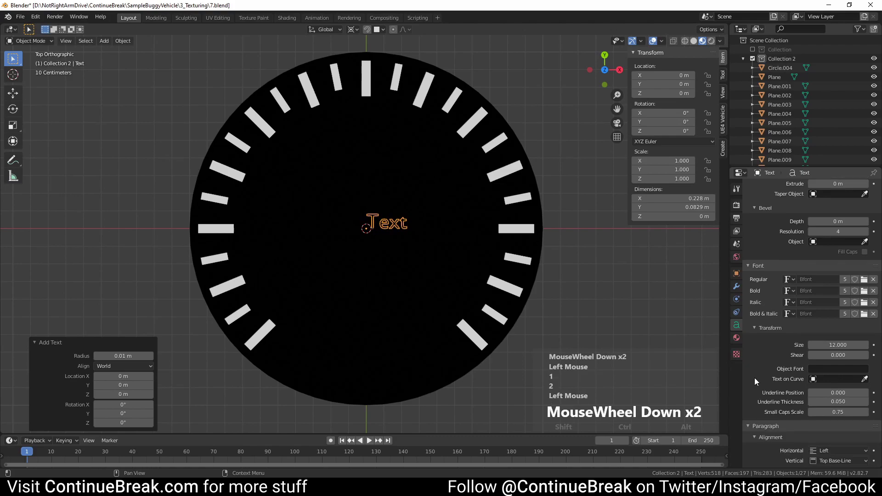
left_click(827, 396)
left_click(817, 416)
left_click(823, 405)
left_click(822, 376)
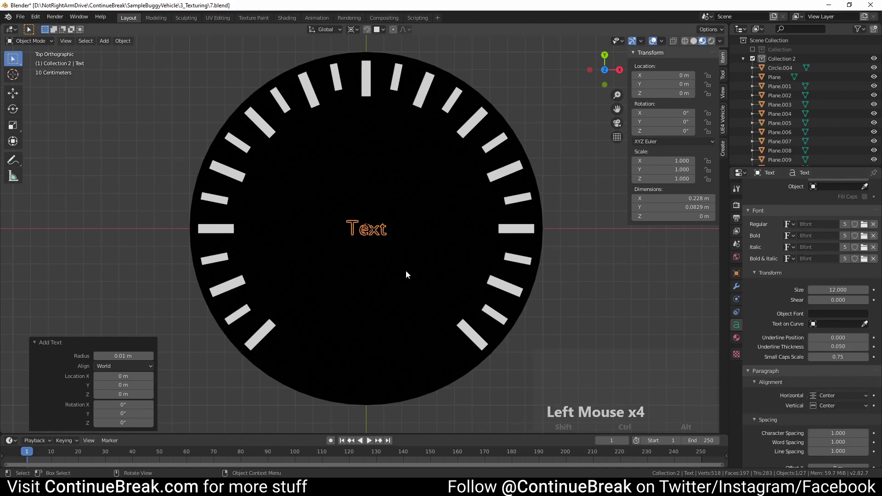
- Give the text the ForegroundMaterial and change its content to 0
left_click(736, 339)
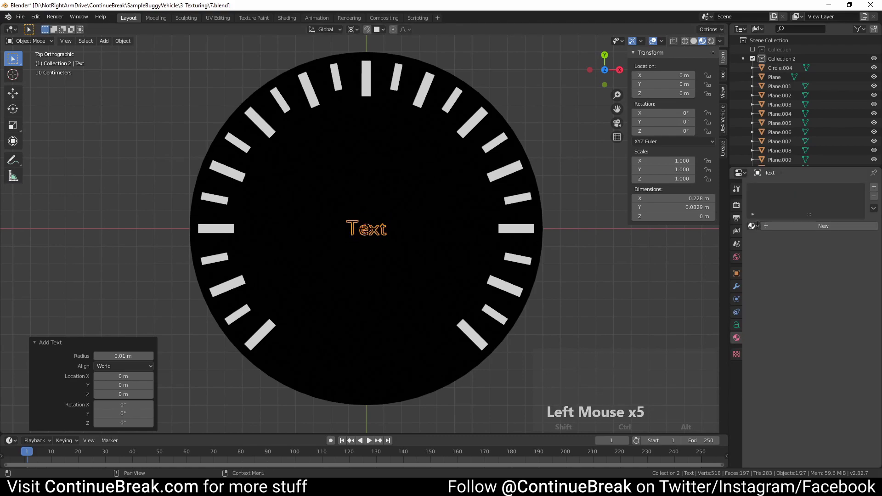
left_click(754, 226)
left_click(772, 248)
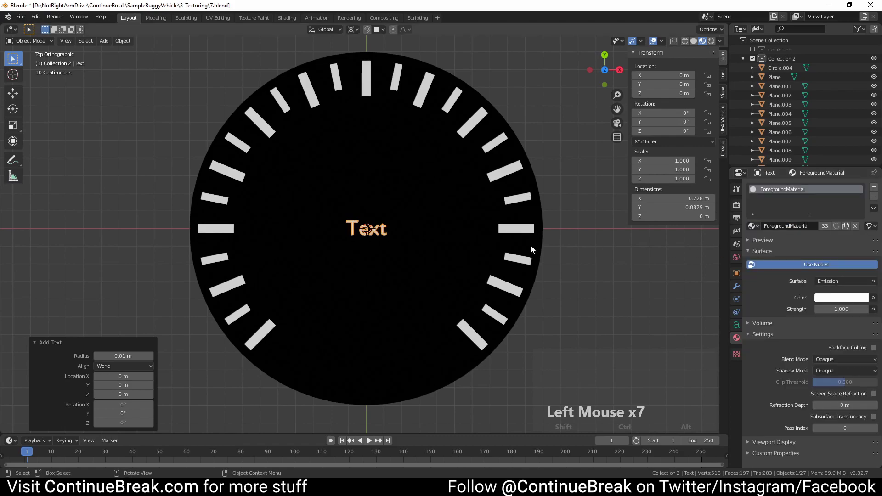
key("Tab")
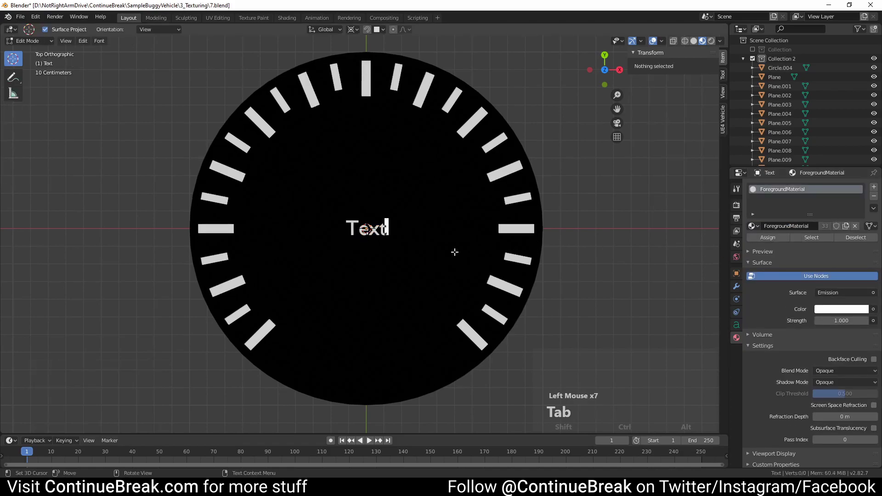
key("BackSpace")
key("BackSpace")
key("BackSpace")
key("BackSpace")
type("0")
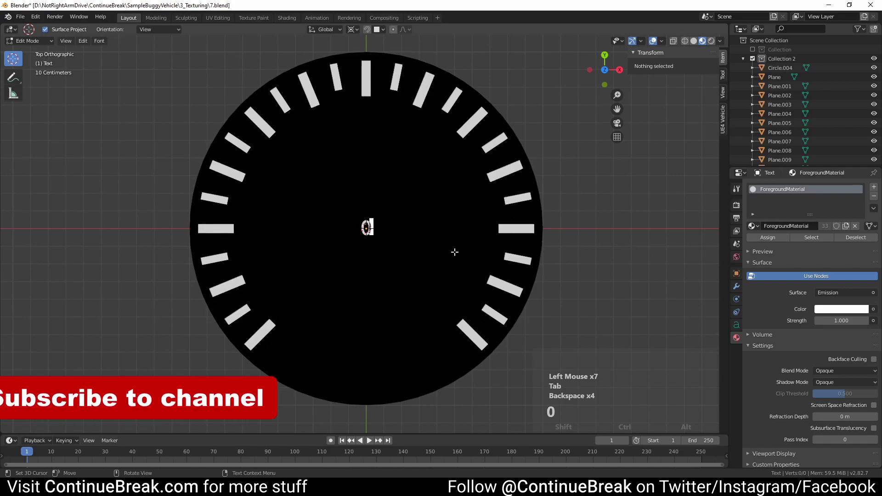
key("Tab")
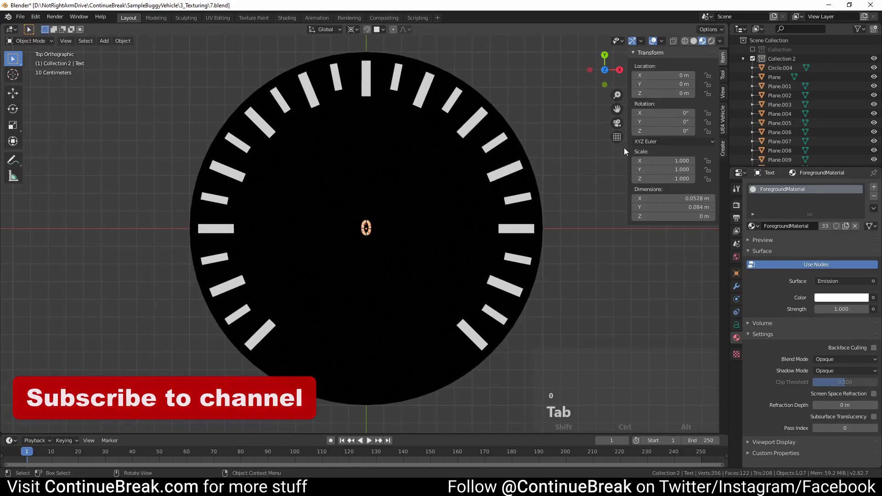
- Move the 0 label to Y 0.65 m, Z 0.1 m
left_click(672, 84)
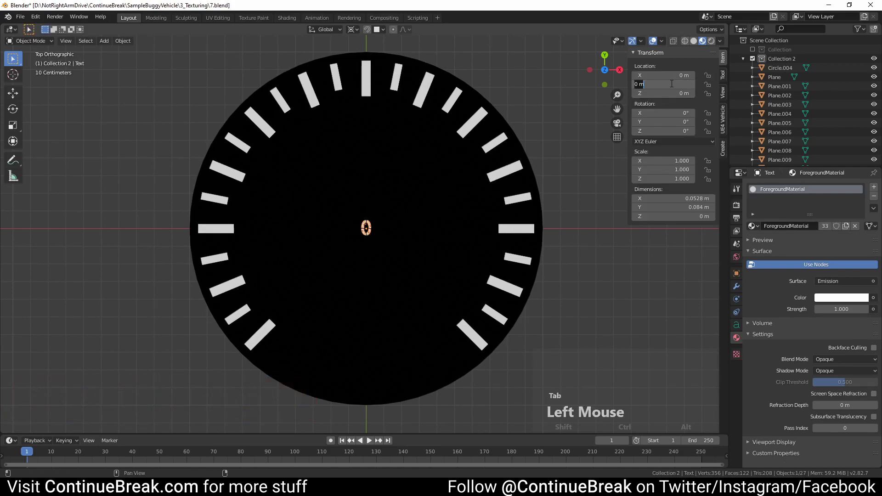
type("0.65")
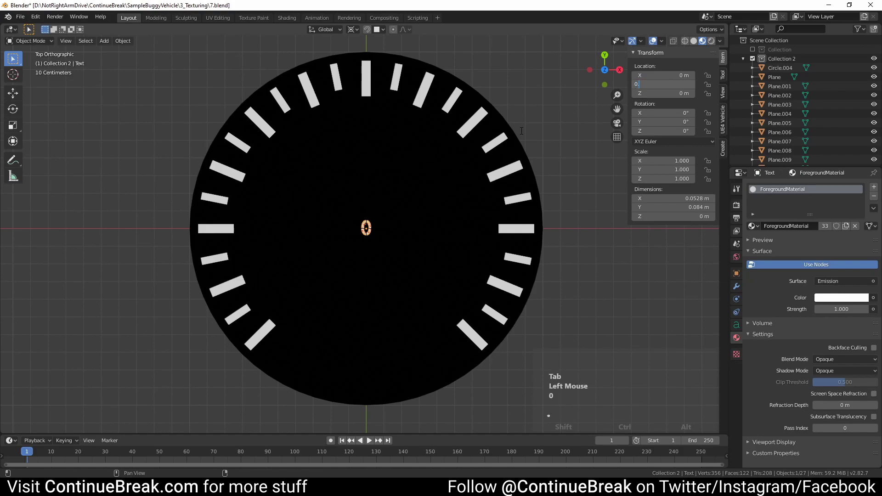
key("Tab")
type("0.1")
key("Tab")
- Reselect the 0 label and start a duplicate rotated about the Z axis
left_click(373, 121)
left_click(373, 121)
left_click(373, 121)
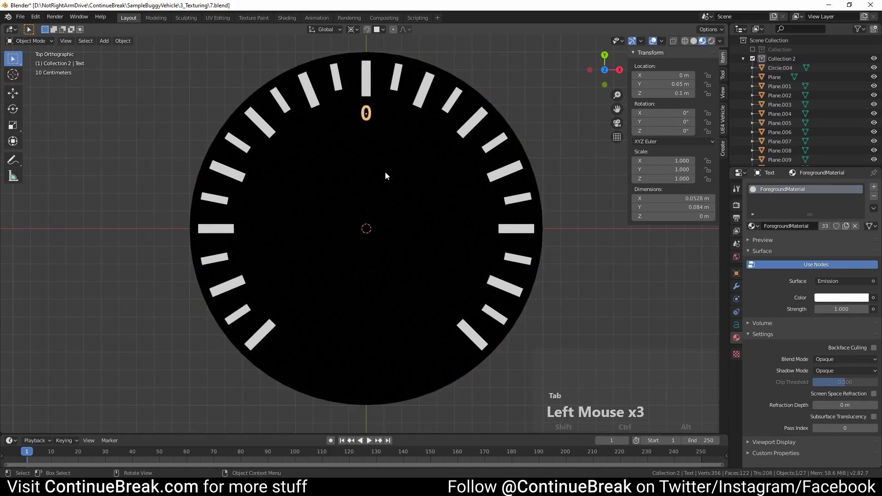
key("shift+d")
key("r")
key("z")
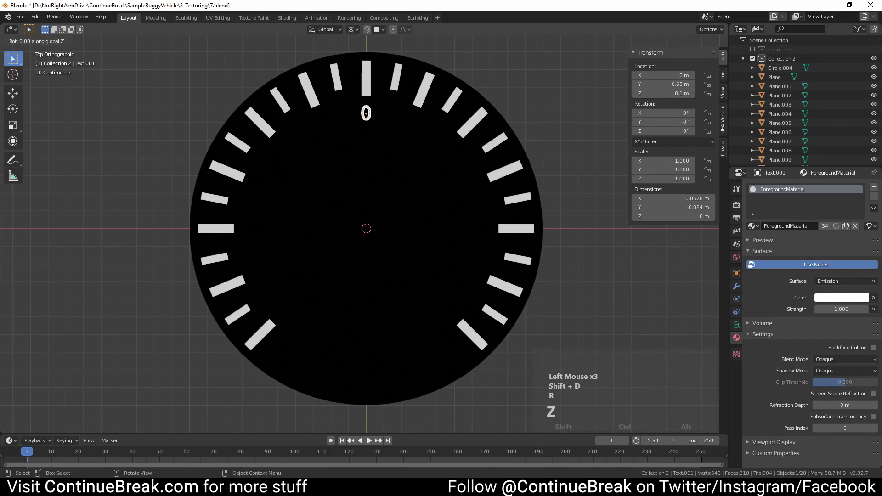
- Rotate the duplicated 0 label by 22.5° and repeat the copy around the dial
type("22.5")
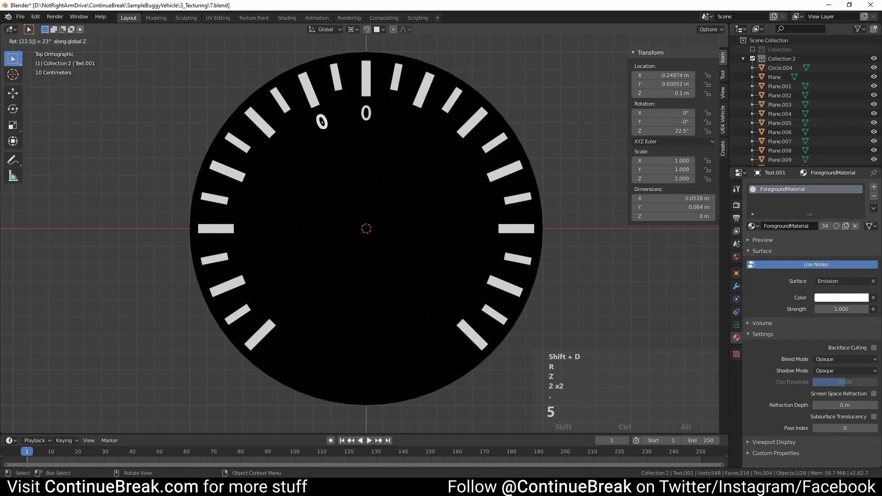
key("Return")
key("shift+r")
key("shift+r")
key("shift+r")
key("shift+r")
key("shift+r")
key("shift+r")
key("shift+r")
key("shift+r")
key("shift+r")
key("shift+r")
key("shift+r")
key("shift+r")
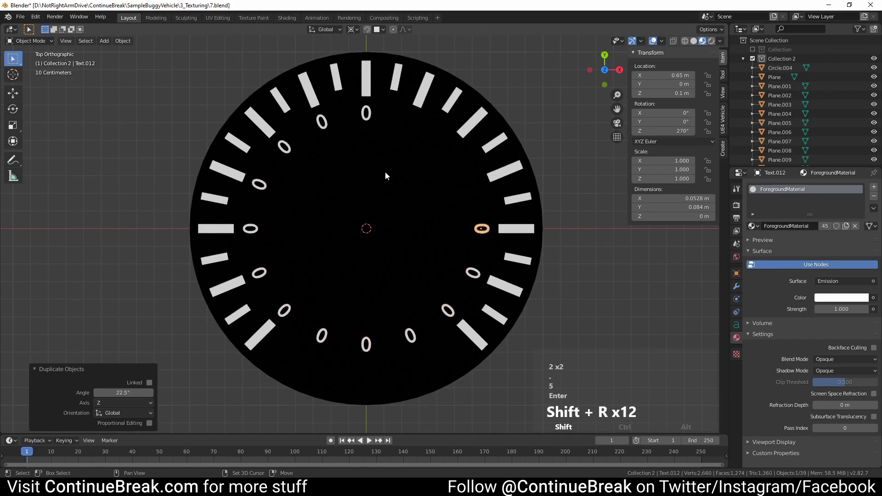
key("shift+r")
key("shift+r")
- Delete the three bottom 0 labels to leave the lower dial empty
left_click(322, 336)
left_click(366, 344, "shift")
left_click(411, 334, "shift")
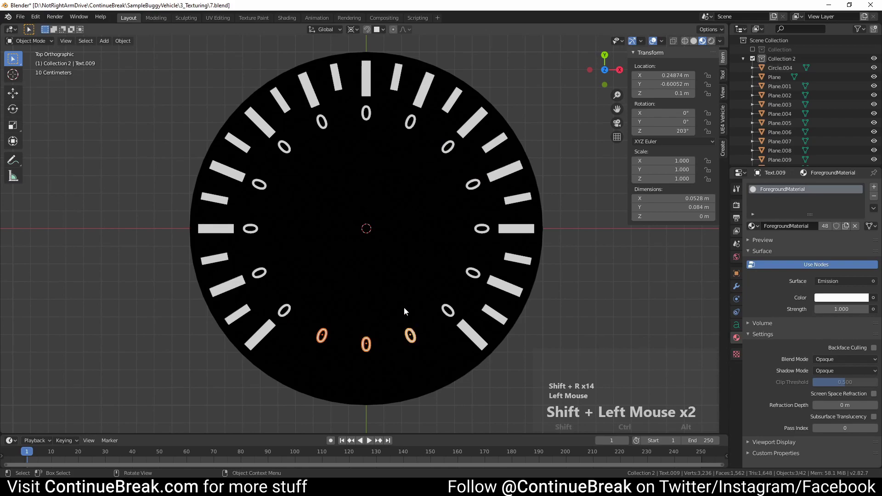
key("x")
left_click(404, 309)
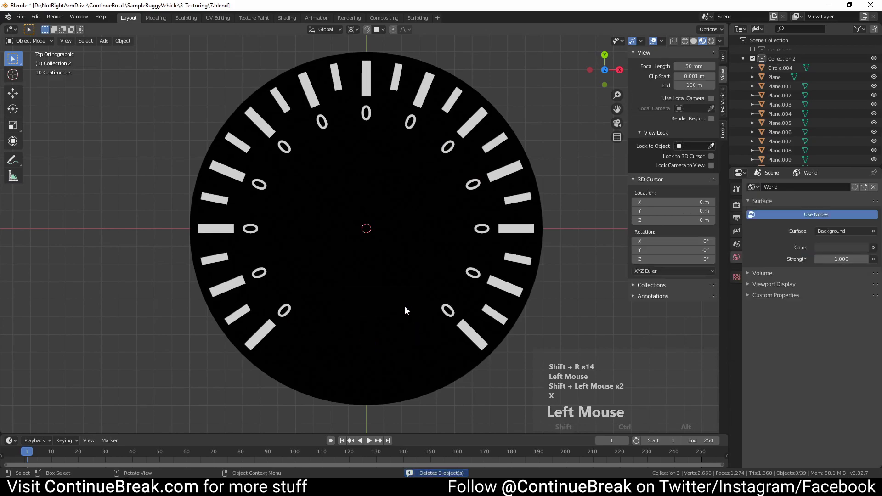
- Select all twelve remaining 0 labels around the dial
left_click(290, 313)
left_click(259, 273, "shift")
left_click(250, 229, "shift")
left_click(259, 184, "shift")
left_click(285, 147, "shift")
left_click(322, 122, "shift")
left_click(366, 113, "shift")
left_click(411, 122, "shift")
left_click(448, 147, "shift")
left_click(472, 184, "shift")
left_click(482, 228, "shift")
left_click(473, 273, "shift")
left_click(449, 311, "shift")
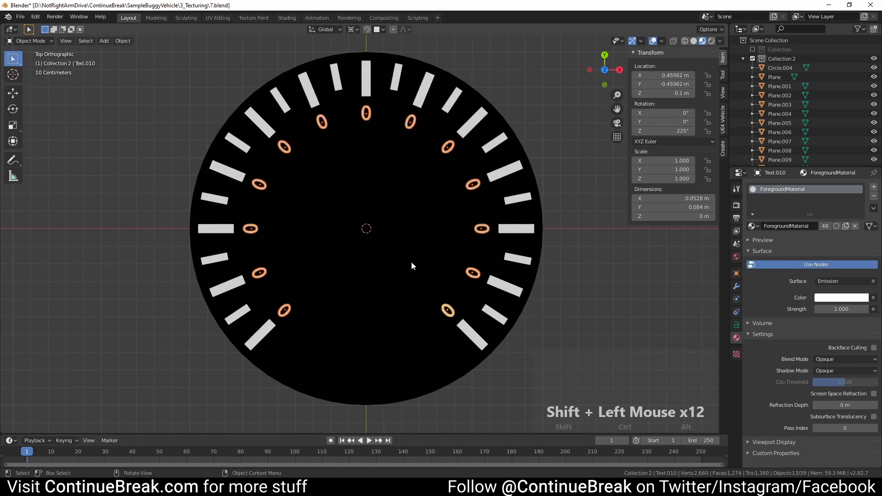
- Clear the labels' rotation so they stand upright, and renumber the first label 20
key("alt+r")
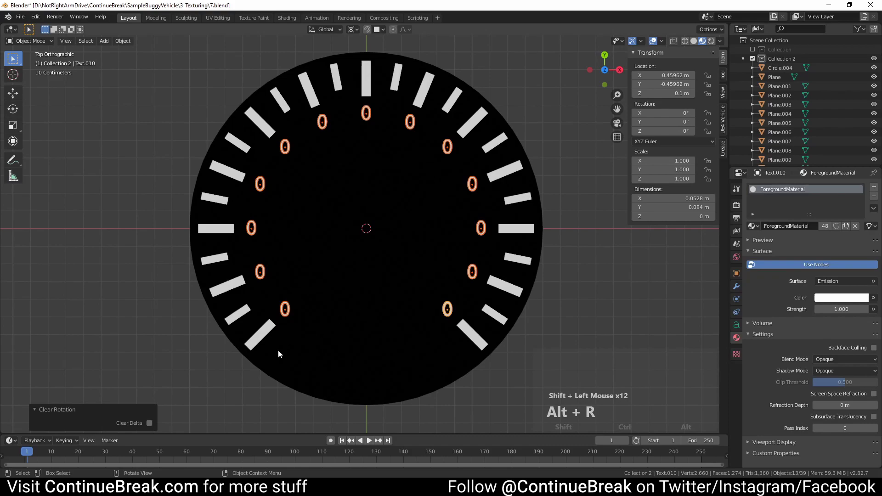
left_click(286, 311)
left_click(260, 272)
key("Tab")
type("2")
left_click(251, 228)
left_click(260, 184)
- Renumber the upper labels in steps of 20, including 100 and 140
left_click(284, 147)
left_click(323, 122)
type("100")
left_click(368, 113)
left_click(410, 122)
type("14")
left_click(447, 147)
left_click(473, 184)
- Renumber the remaining right-side labels up to 240
left_click(481, 227)
left_click(472, 272)
left_click(447, 309)
type("24")
key("Tab")
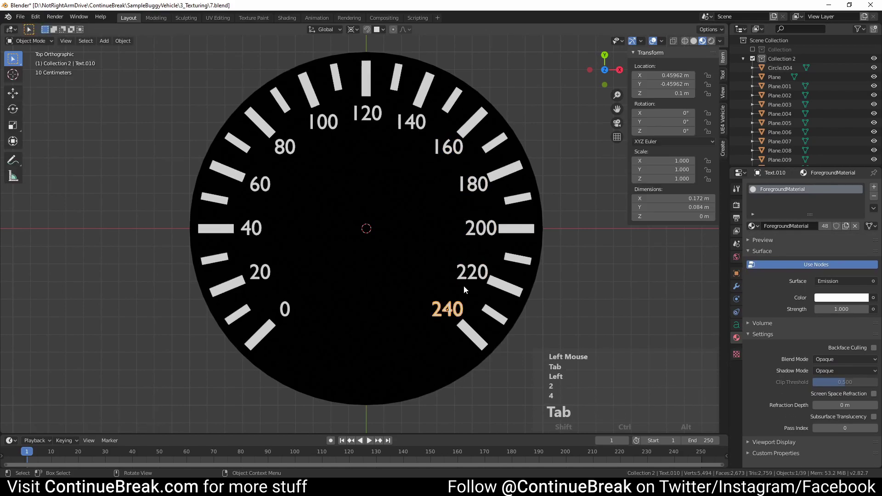
left_click(373, 223)
left_click(373, 224)
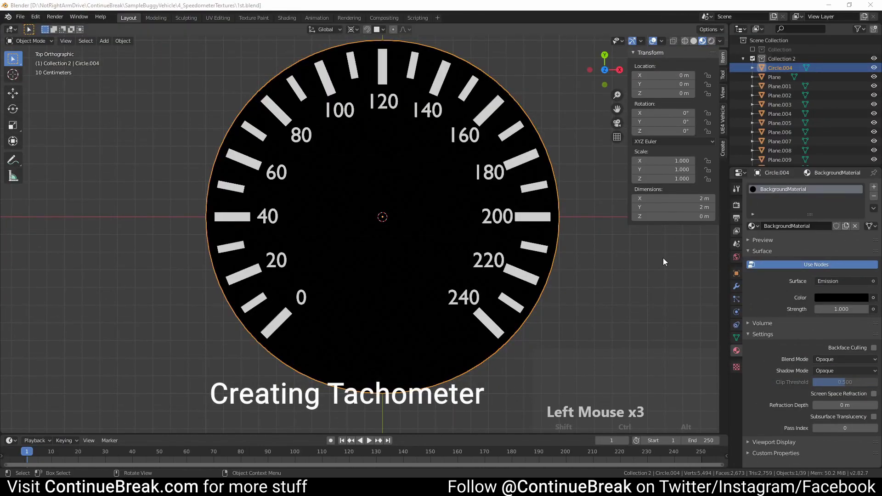
- Hide the speedometer collection and make a new Collection 3 active
left_click(752, 58)
right_click(772, 87)
left_click(779, 87)
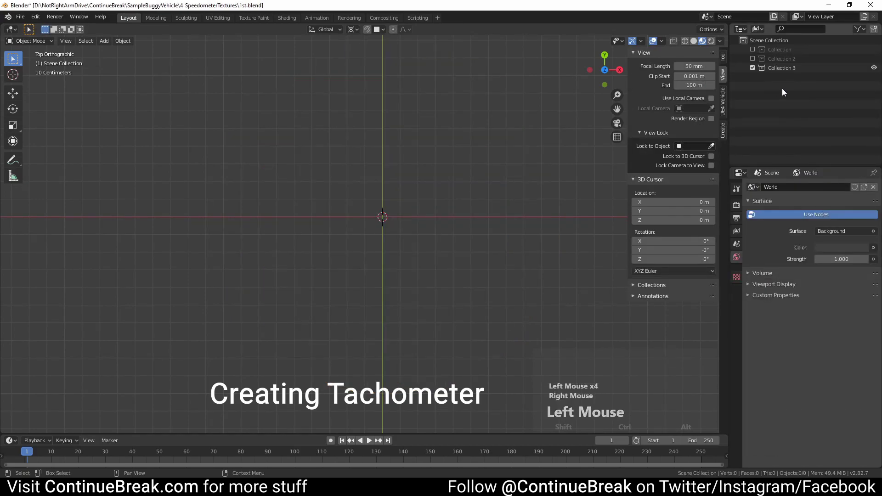
left_click(776, 68)
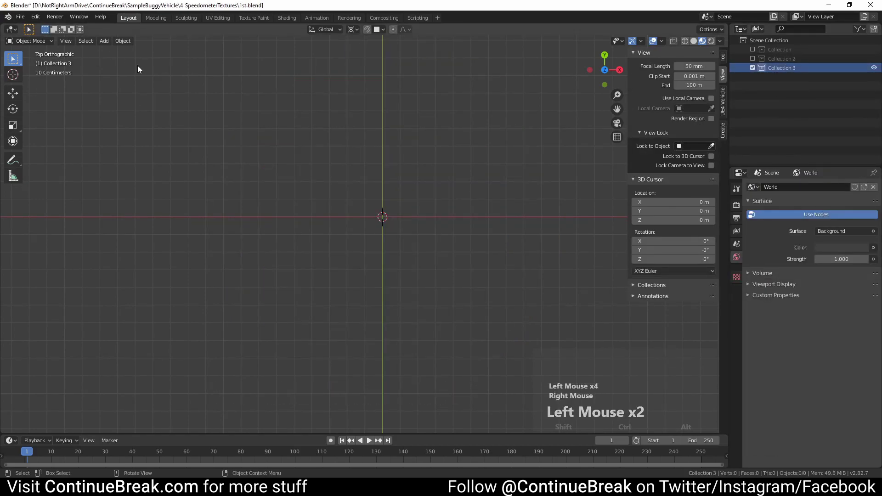
- Add a 64-vertex mesh circle and fill it with a face
key("shift+a")
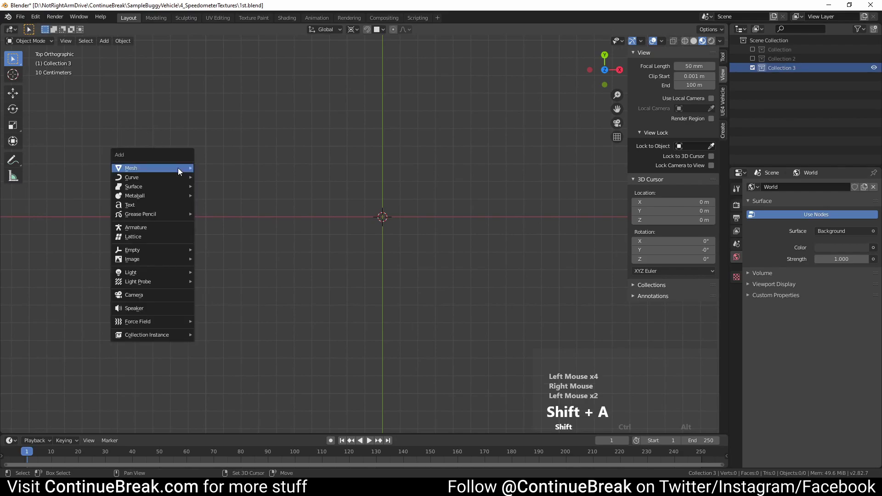
mouse_move(178, 168)
left_click(222, 187)
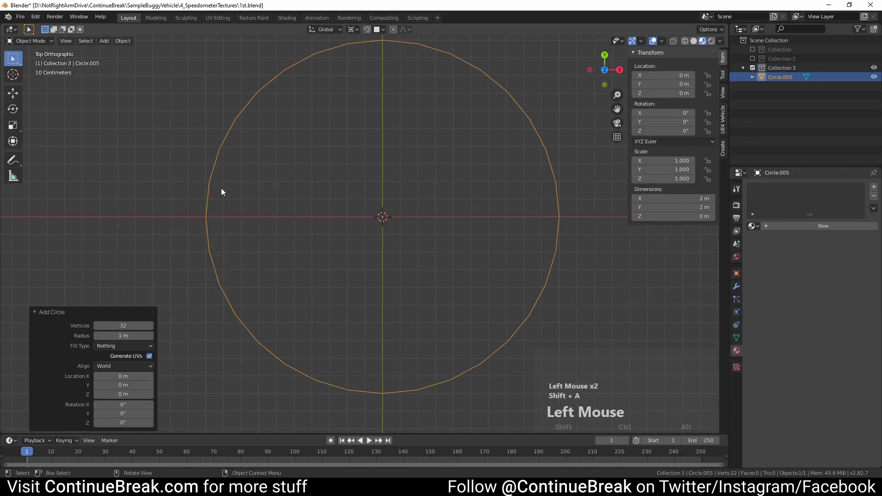
double_click(131, 325)
type("64")
key("Return")
key("Tab")
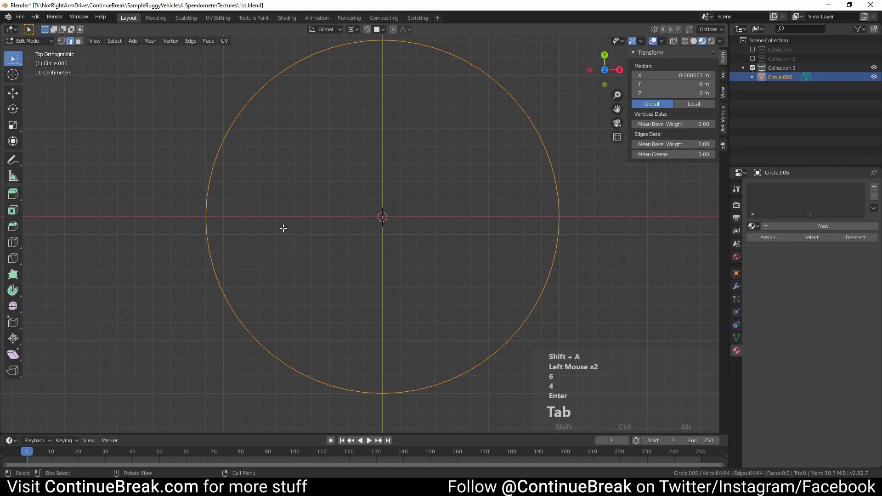
key("f")
key("Tab")
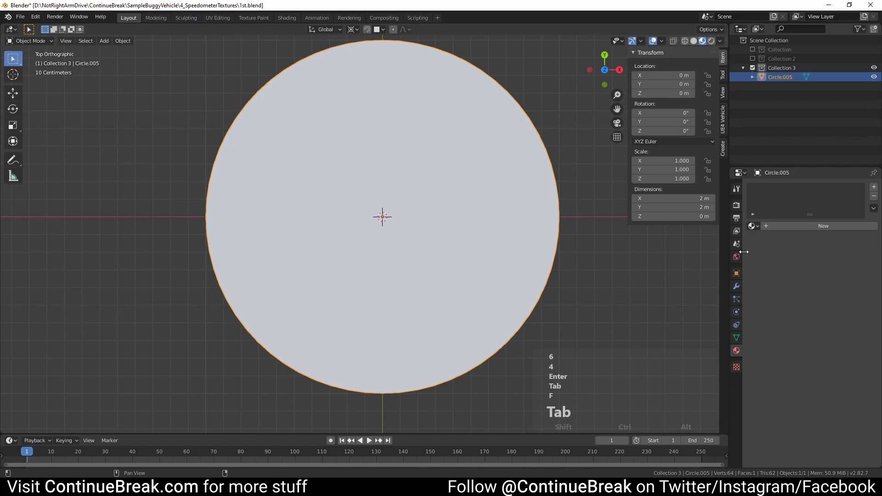
- Assign BackgroundMaterial to the new disc
left_click(752, 226)
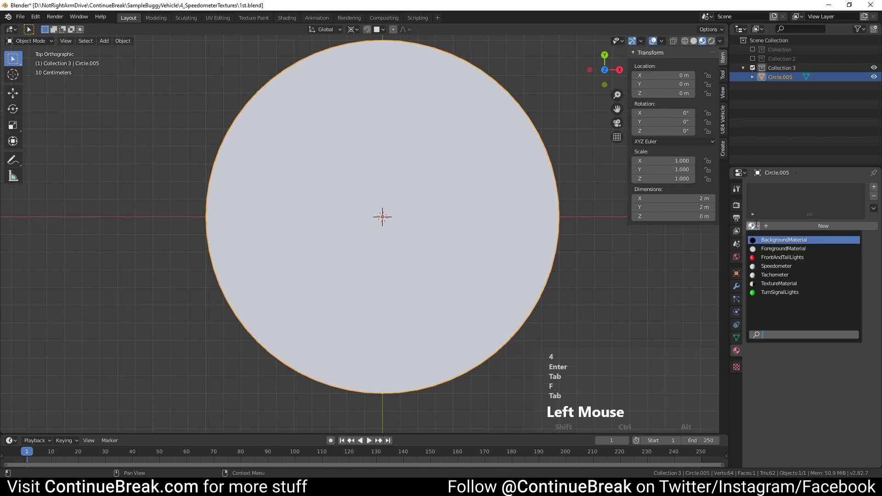
left_click(777, 239)
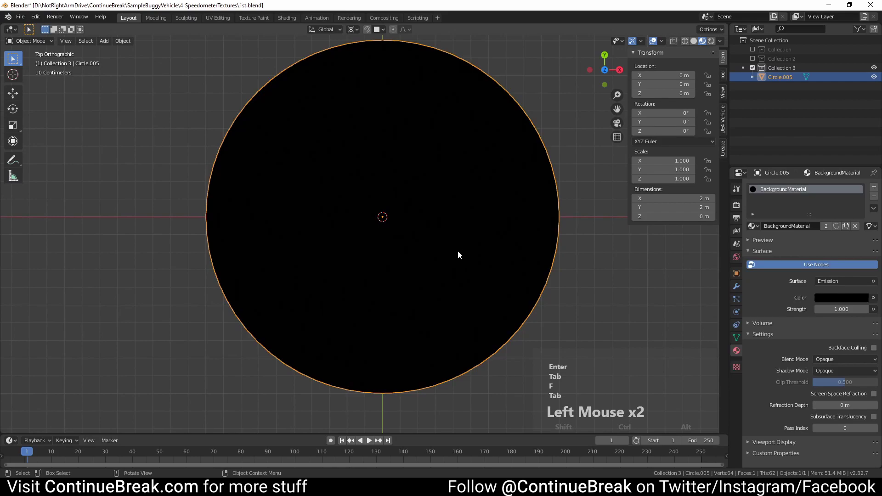
key("shift+a")
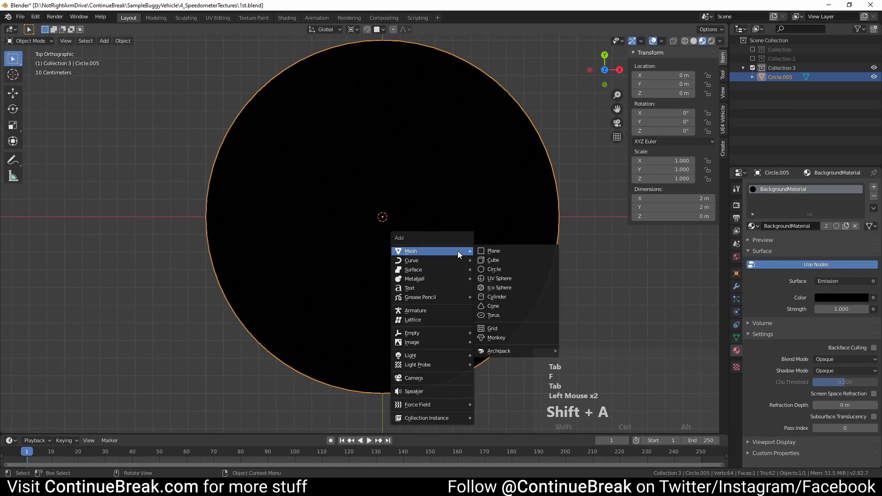
- Add a plane sized 0.05 × 0.2 m for the tick bar
left_click(503, 252)
double_click(669, 199)
type("0.05")
key("Tab")
type("0.2")
key("Tab")
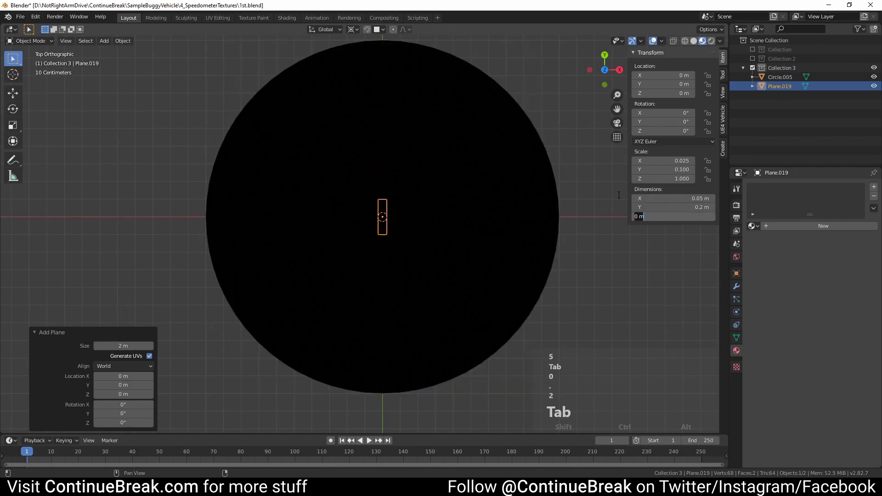
- Move the bar to Y 0.85 m, Z 0.1 m and give it ForegroundMaterial
double_click(666, 84)
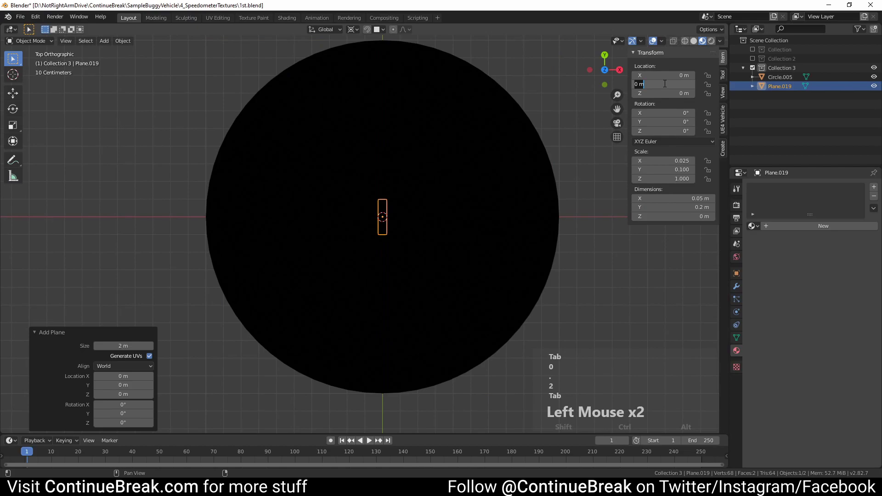
type("0")
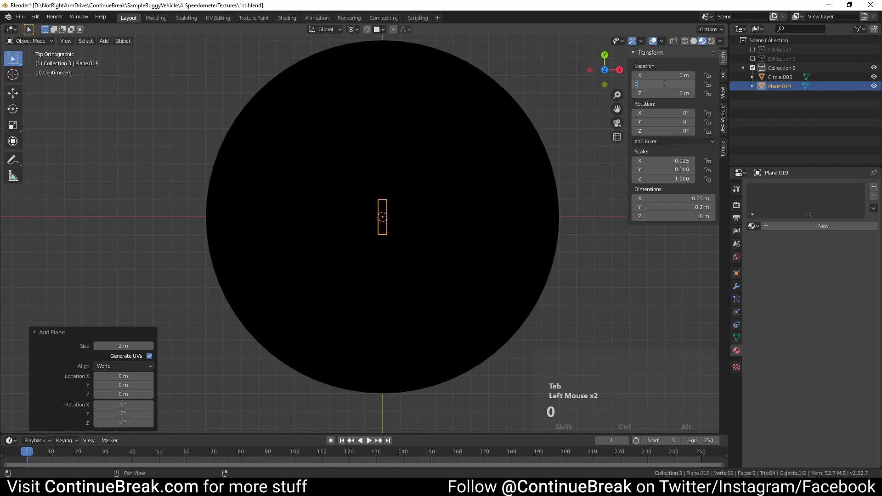
type(".85")
key("Tab")
type("0.1")
key("Tab")
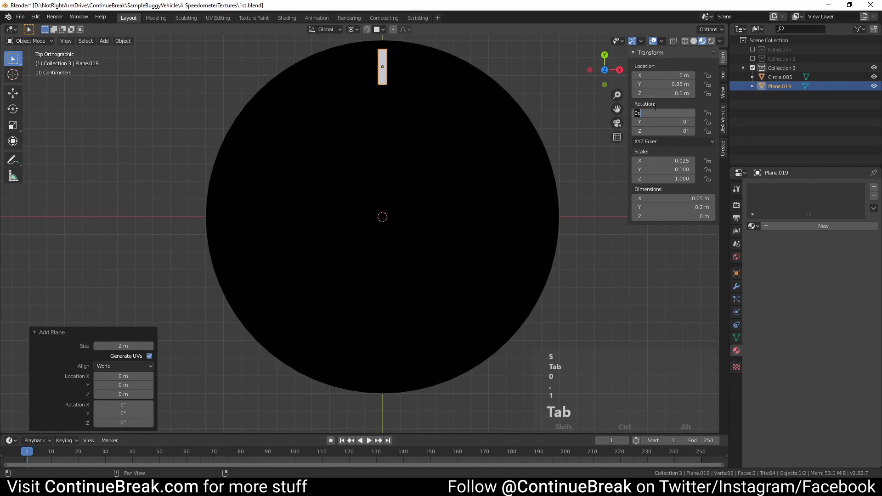
left_click(752, 226)
left_click(751, 225)
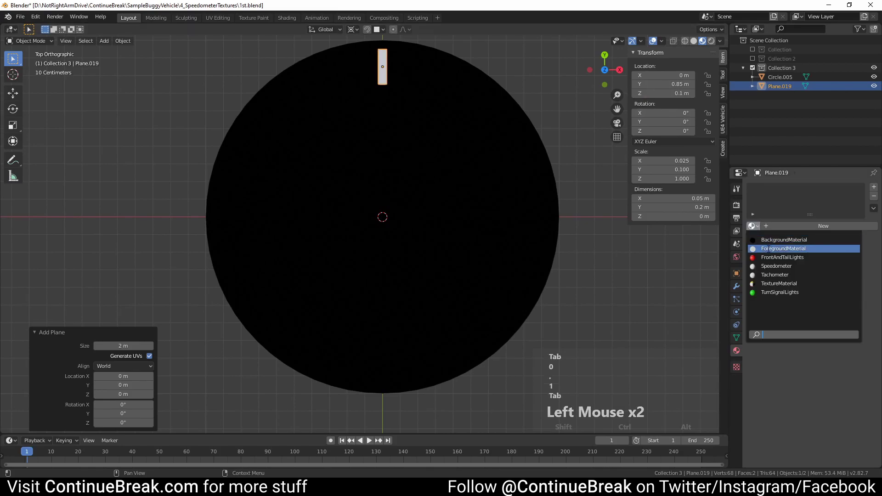
left_click(783, 250)
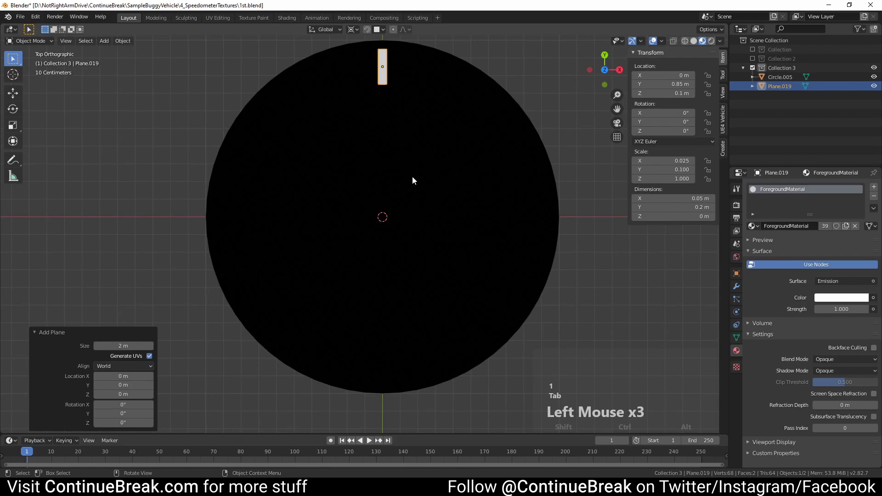
- Duplicate the tick bar rotated 45° about Z, repeating copies around the dial
key("shift+d")
type("rz")
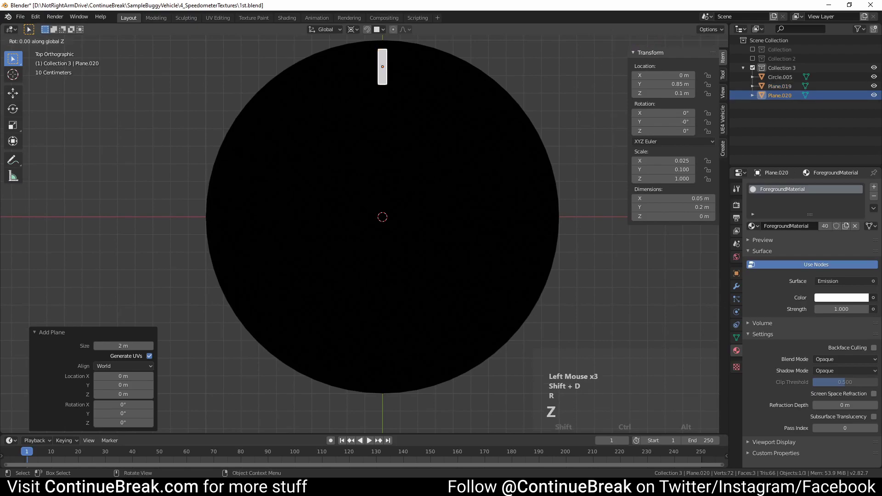
type("45")
key("Return")
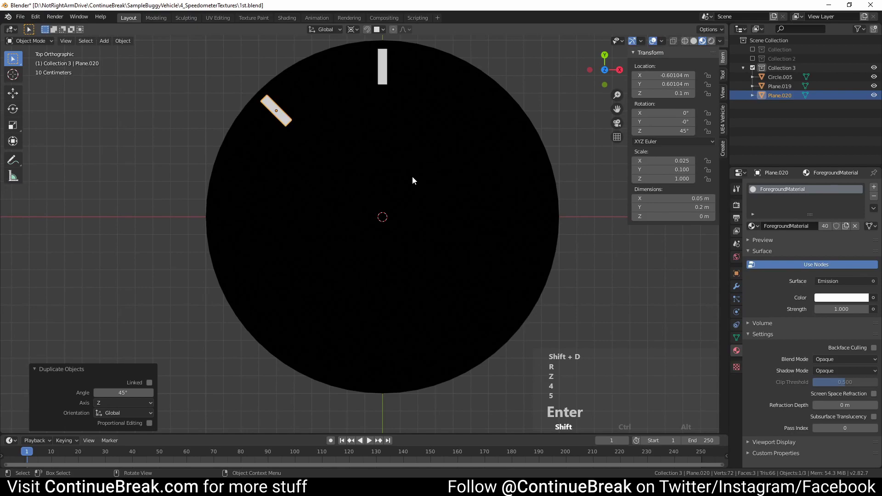
key("shift+r")
key("shift+r")
key("shift+r")
key("shift+r")
key("shift+r")
key("shift+r")
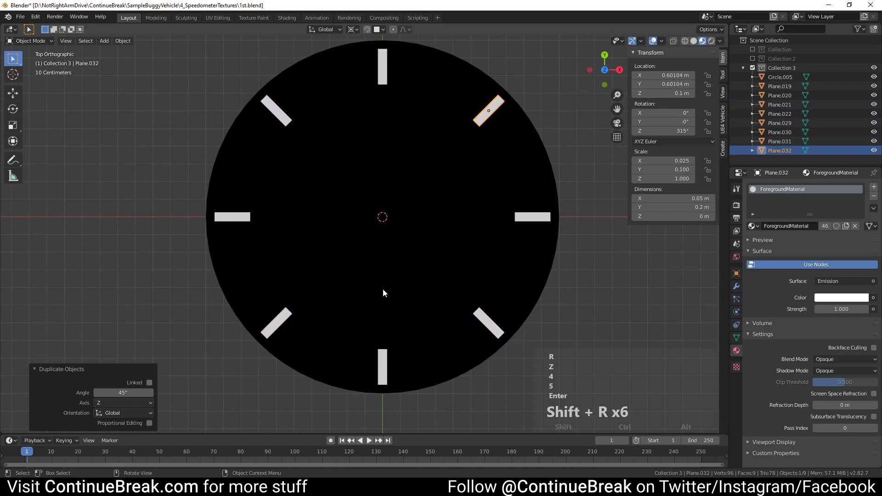
- Delete the bottom tick bar to leave a gap
left_click(382, 363)
key("x")
left_click(383, 333)
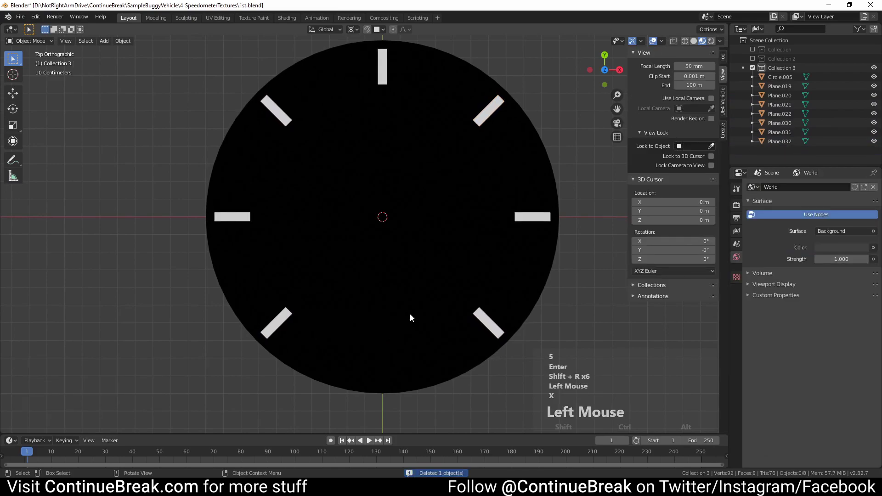
key("shift+a")
- Add a new plane sized 0.04 × 0.2 m
mouse_move(407, 300)
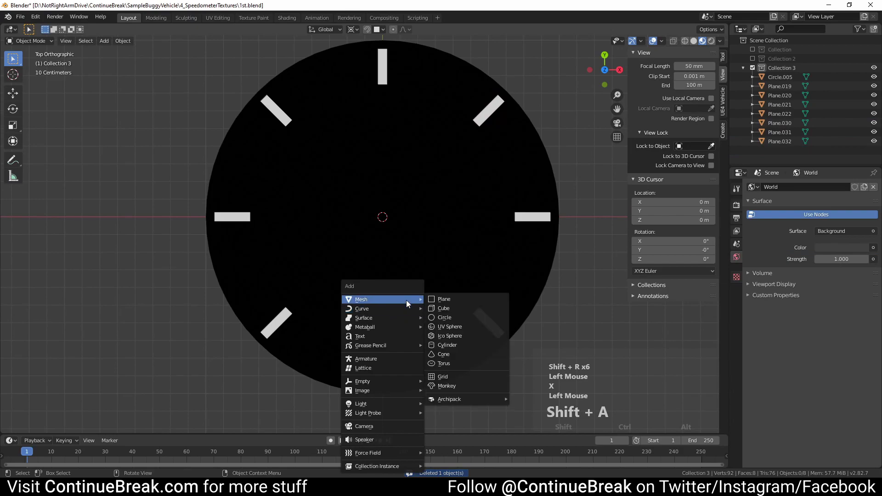
left_click(457, 299)
double_click(668, 198)
type("0.04")
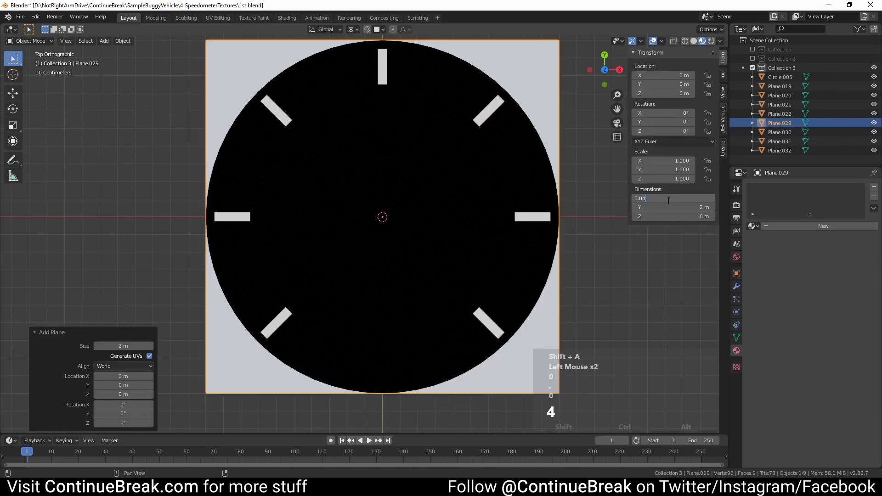
key("Tab")
type("0.2")
key("Tab")
key("Tab")
key("Tab")
- In Edit Mode, move the plane's bottom edge up 0.05 m along Y
left_click(24, 40)
left_click(31, 60)
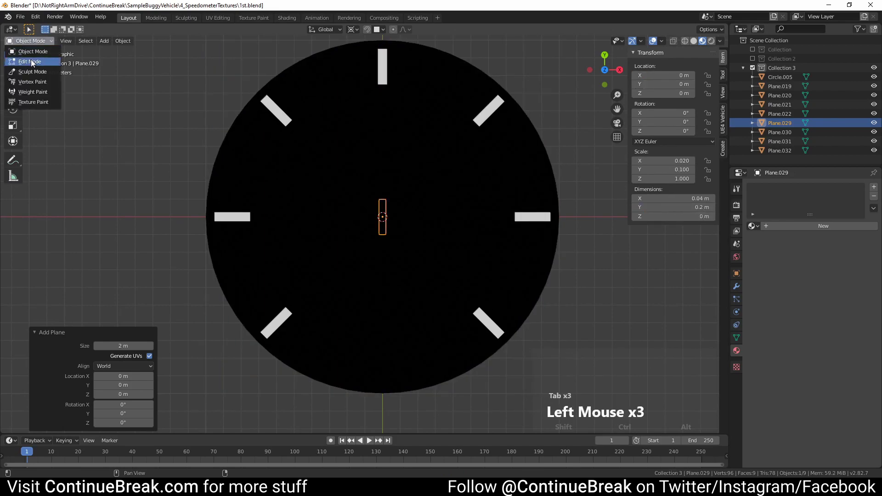
left_click(383, 236)
type("g")
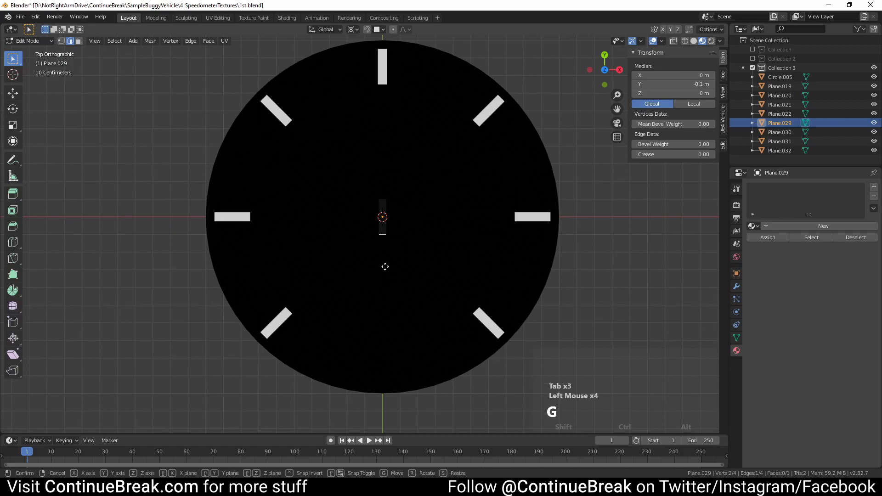
type("y0.05")
key("Return")
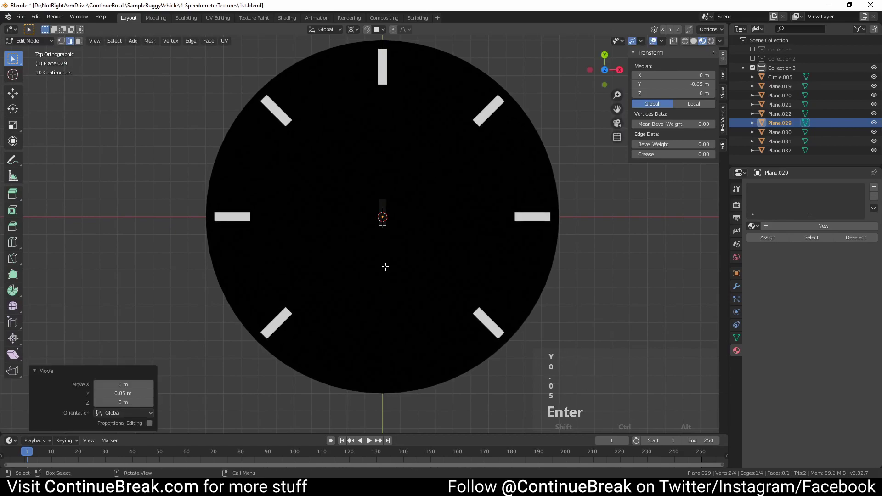
key("Tab")
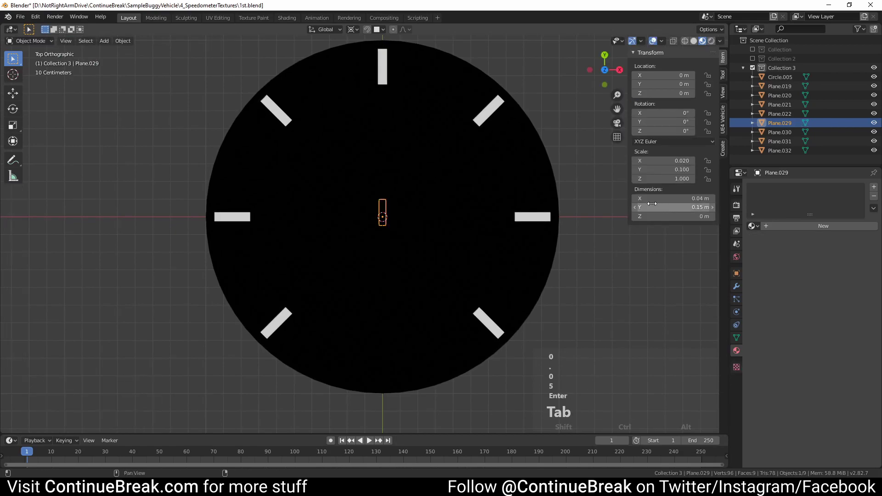
- Place the short tick at Y 0.85 m, Z 0.1 m
left_click(674, 84)
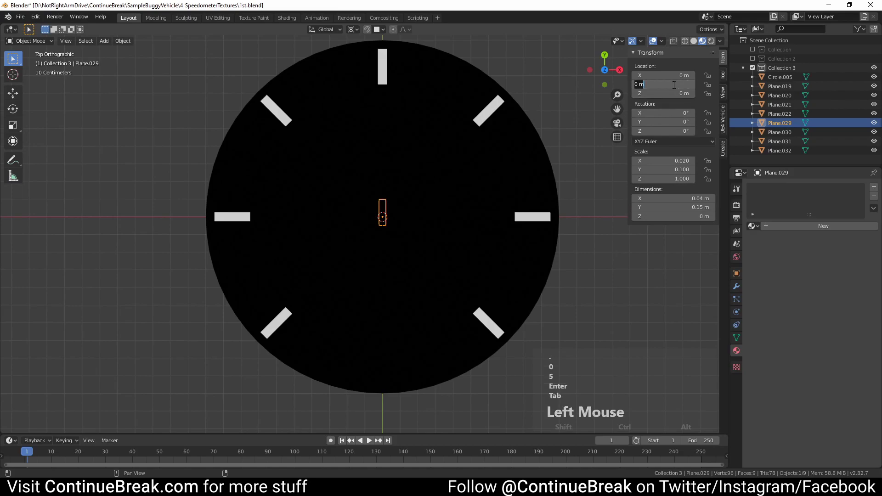
type("0")
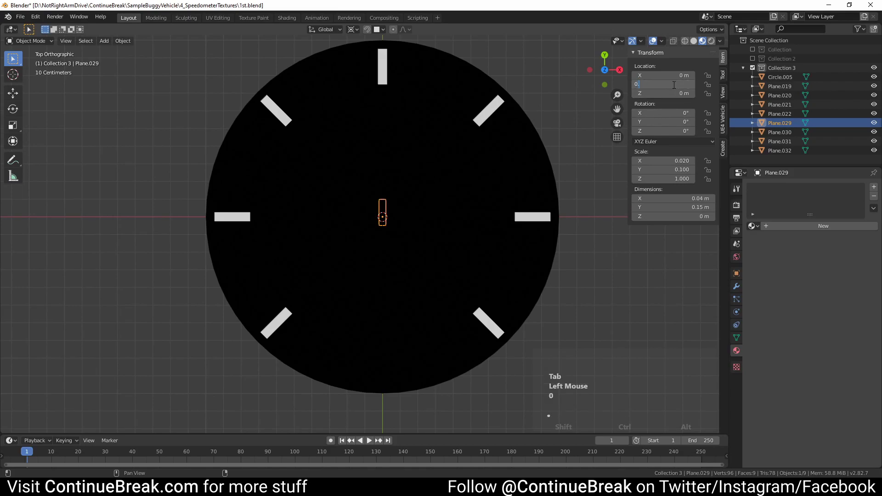
type(".85")
key("Tab")
type("0.1")
key("Tab")
left_click(594, 165)
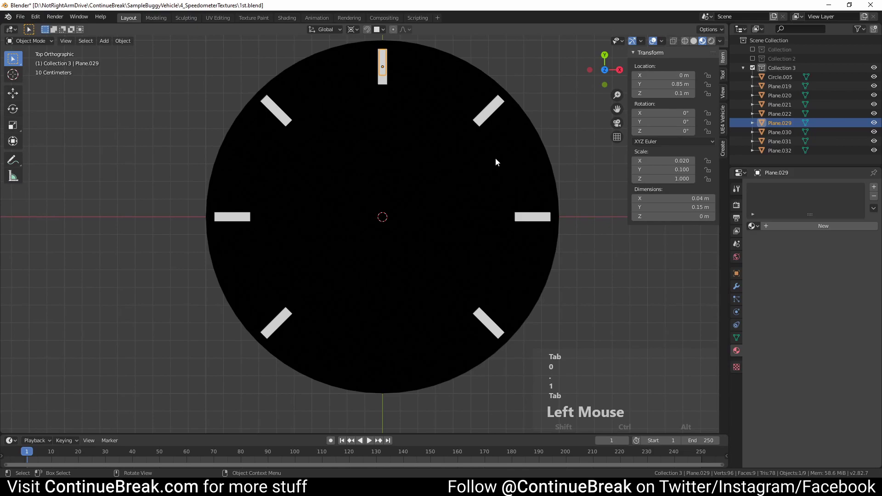
type("rz")
type("22")
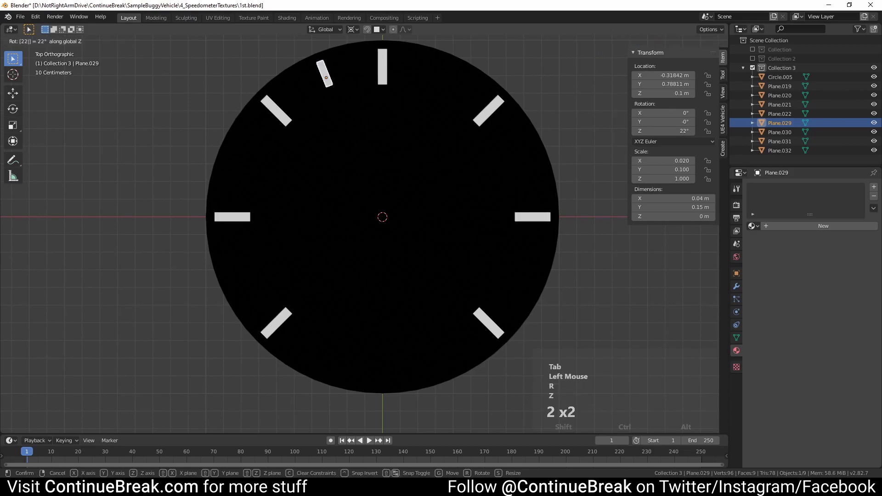
type(".5")
- Rotate the short tick 22.5° about Z and give it ForegroundMaterial
key("Return")
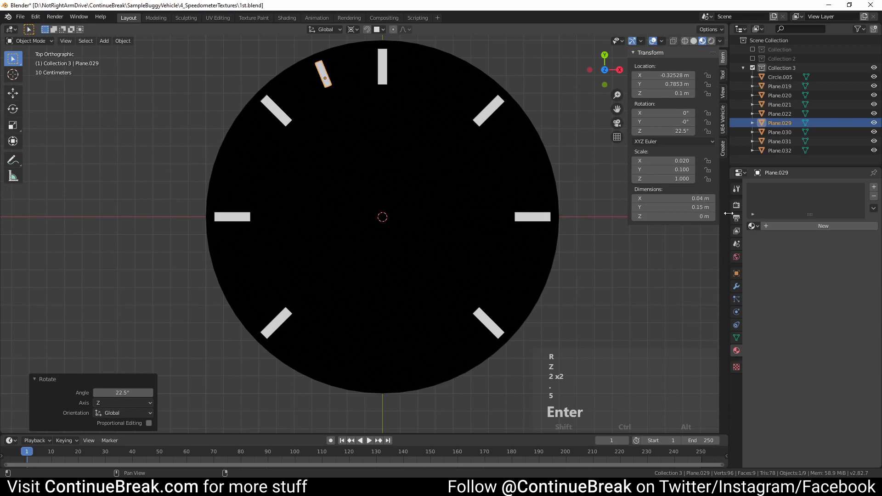
left_click(751, 226)
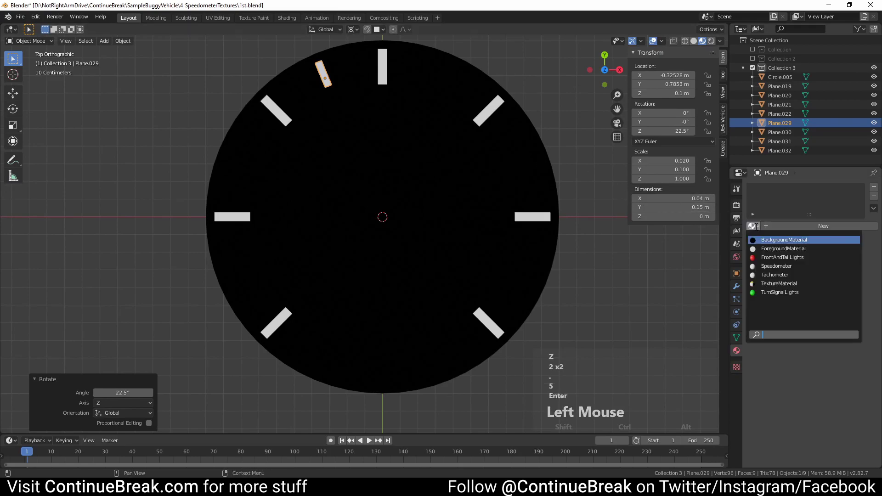
left_click(776, 249)
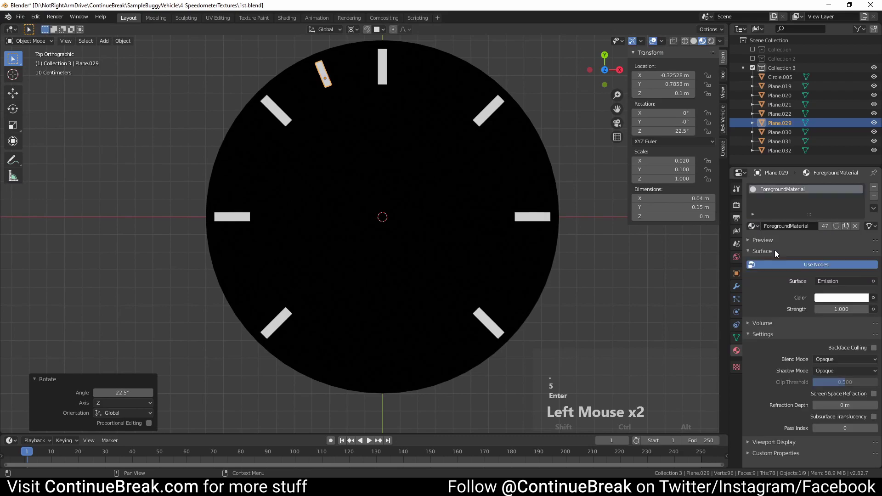
- Copy the minor tick in 45° steps around the dial
key("shift+d")
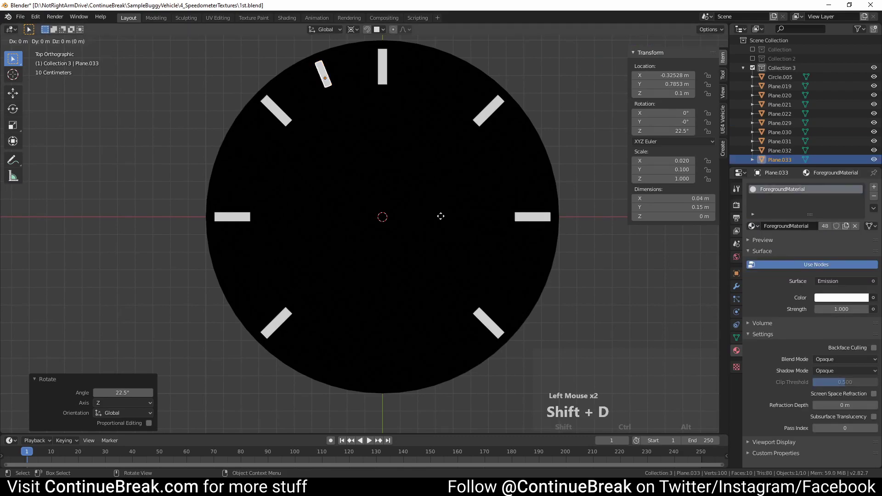
type("rz")
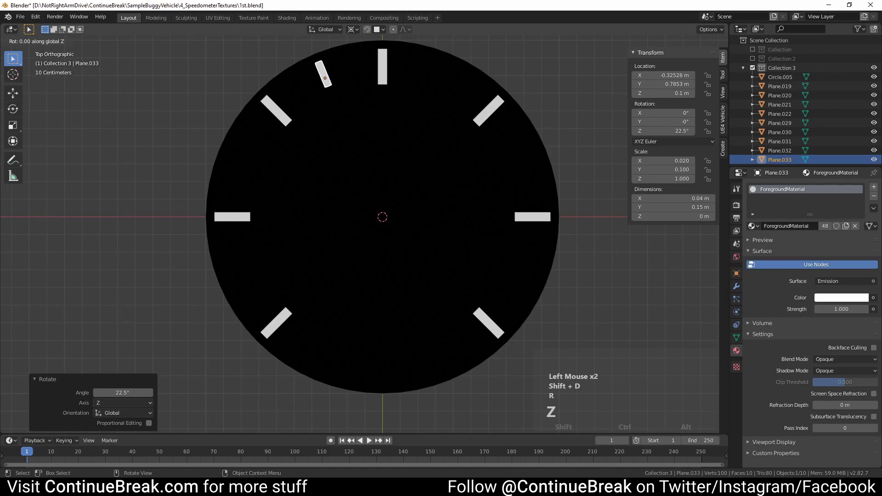
type("45")
key("Return")
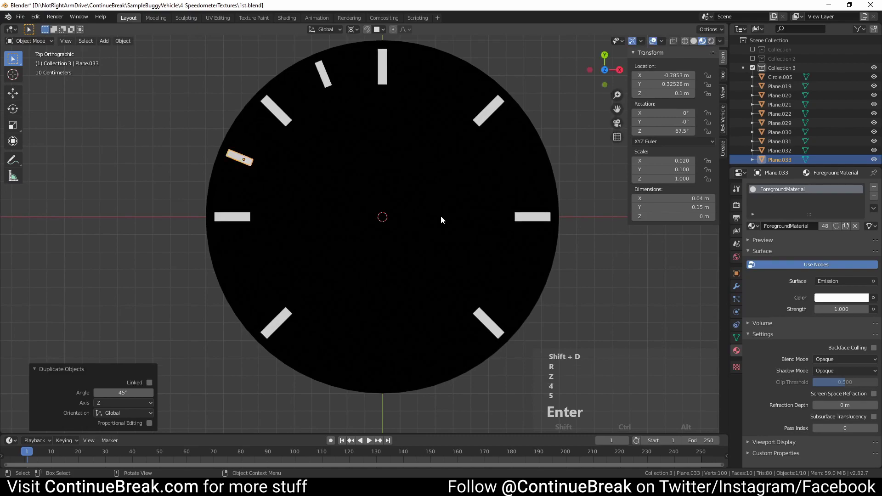
key("shift+r")
key("shift+r")
key("shift+r")
key("shift+r")
key("shift+r")
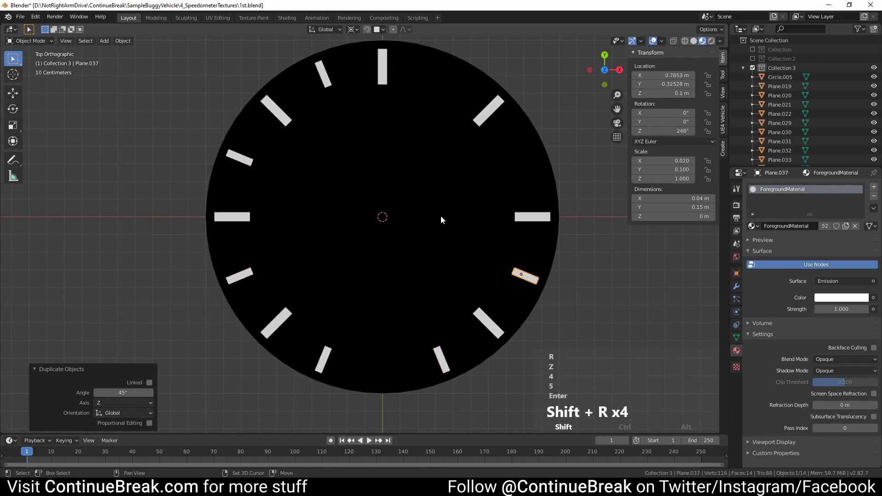
key("shift+r")
- Delete the two bottom minor ticks
left_click(323, 357)
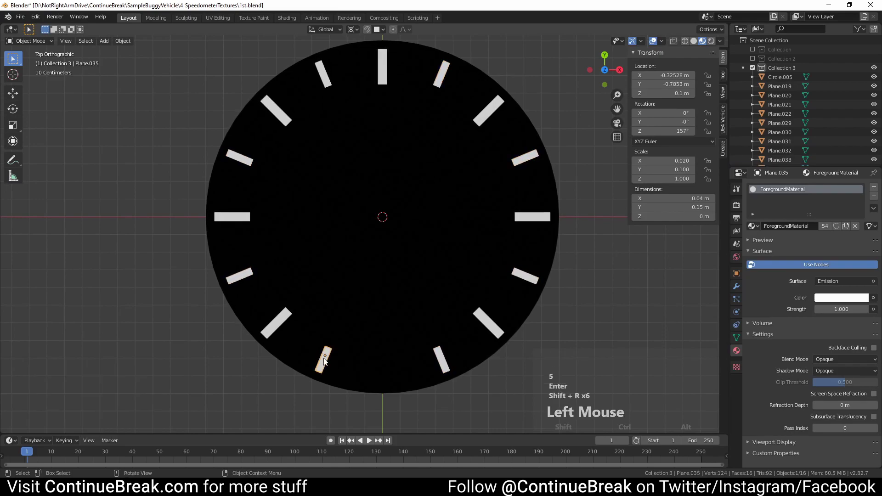
left_click(443, 360, "shift")
key("x")
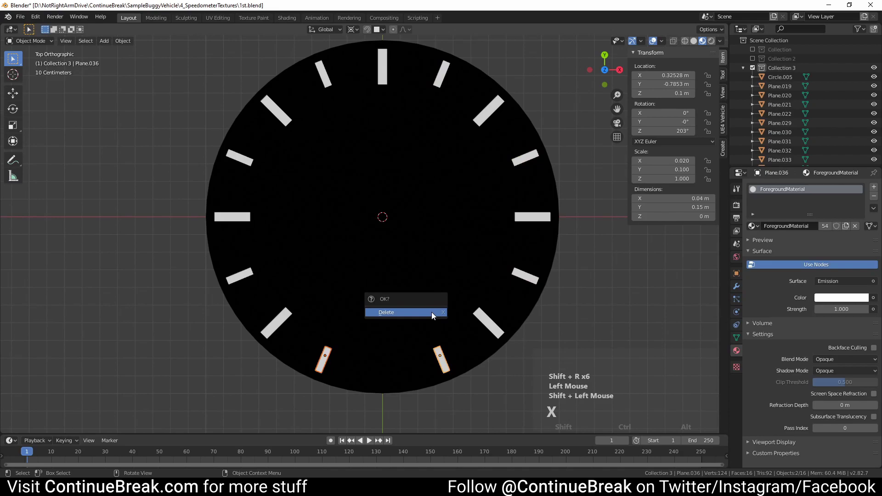
left_click(432, 313)
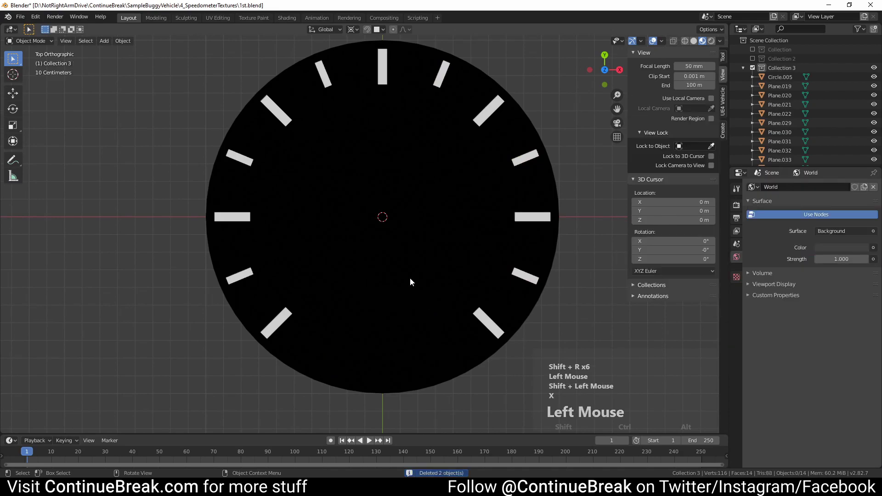
- Add a text object with font size 16 and vertical alignment Center
key("shift+a")
mouse_move(423, 269)
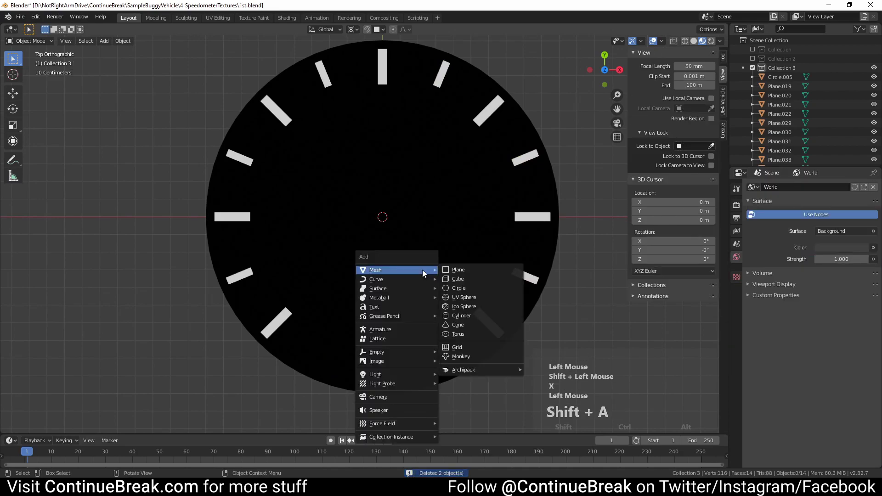
left_click(401, 307)
left_click(737, 325)
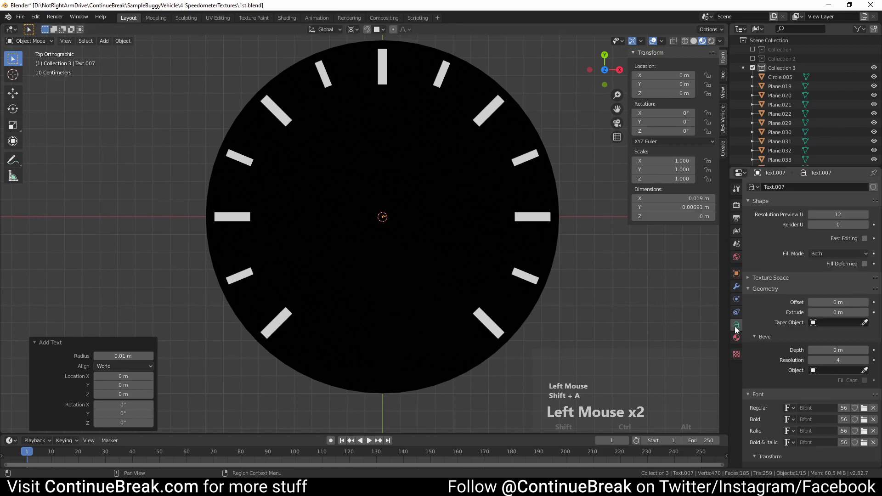
scroll(788, 272, "down", 4)
left_click(835, 400)
type("16")
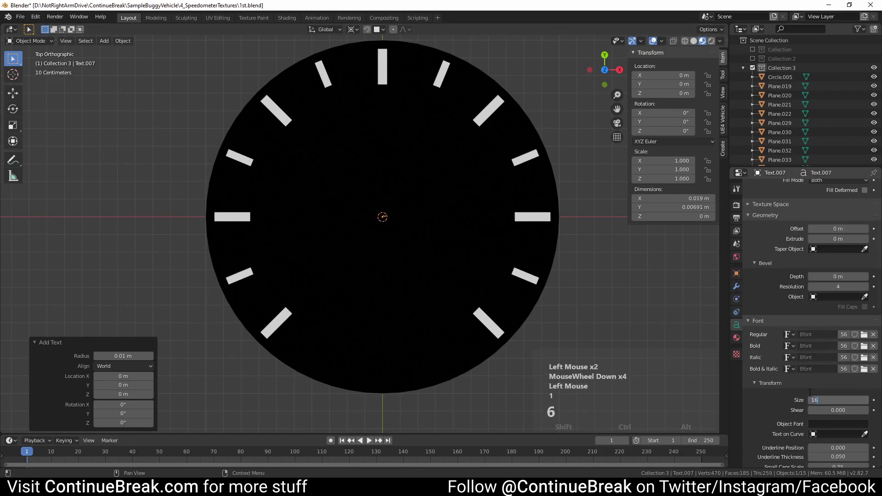
key("Return")
scroll(826, 418, "down", 5)
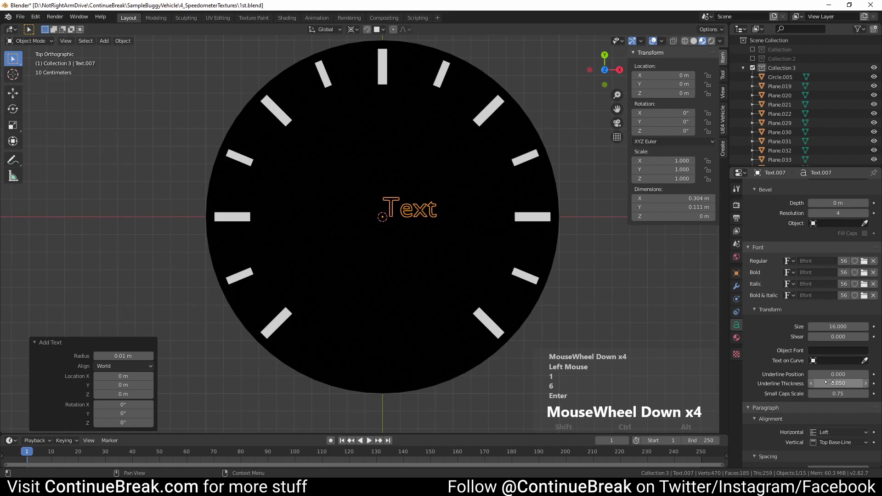
left_click(830, 423)
left_click(822, 394)
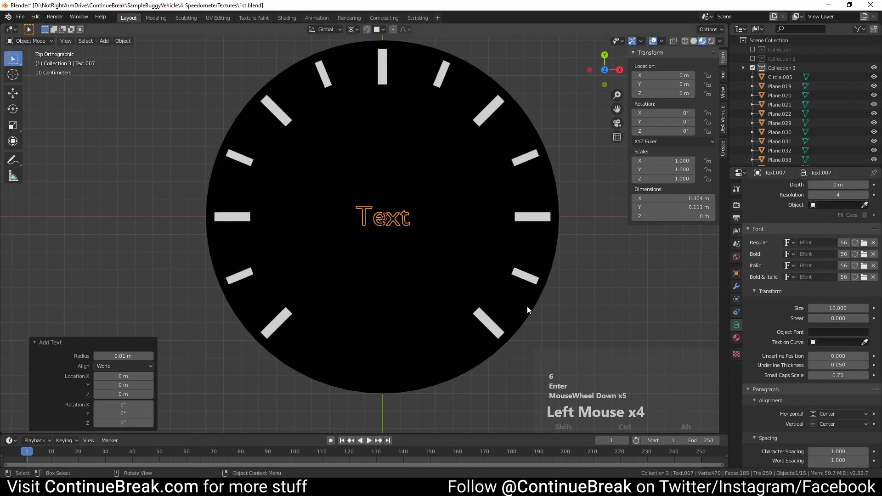
- Change the text to 0 and apply ForegroundMaterial
key("Tab")
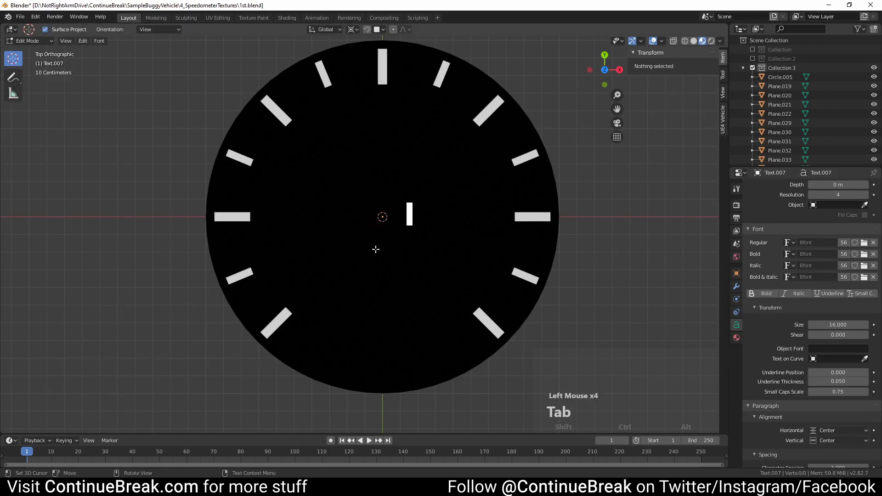
key("BackSpace")
key("BackSpace")
key("BackSpace")
key("BackSpace")
key("BackSpace")
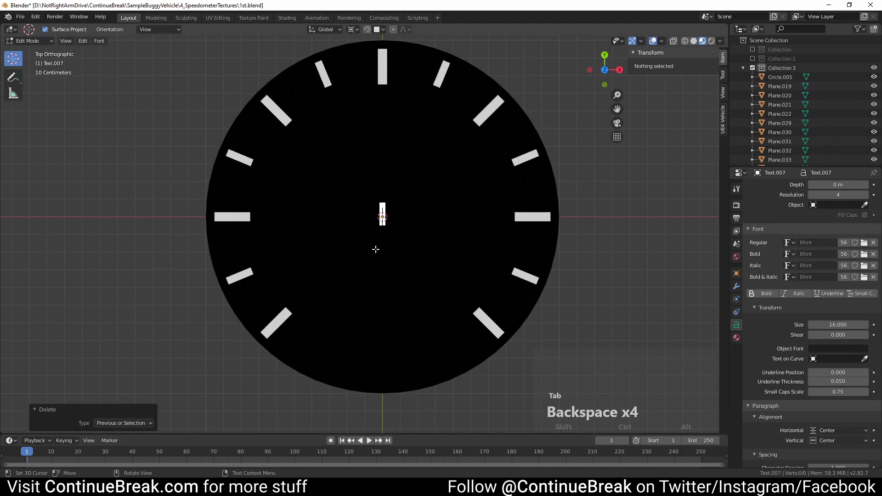
type("0")
key("Tab")
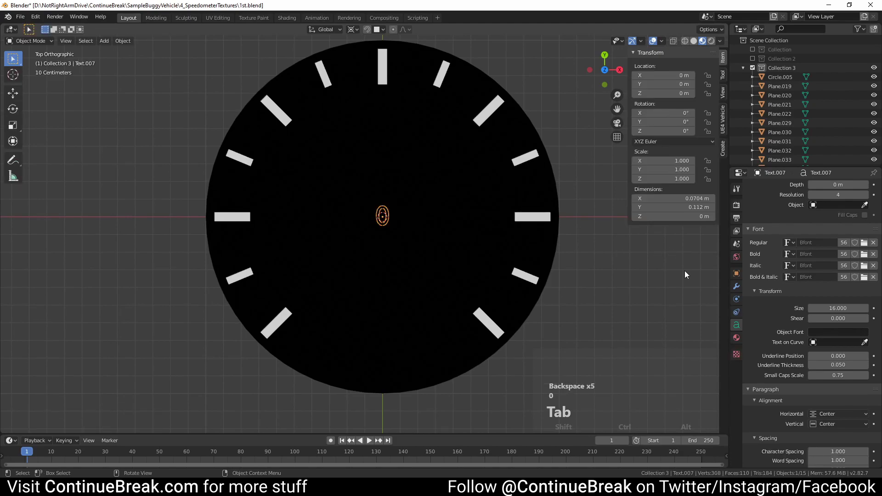
left_click(737, 338)
left_click(754, 226)
left_click(768, 248)
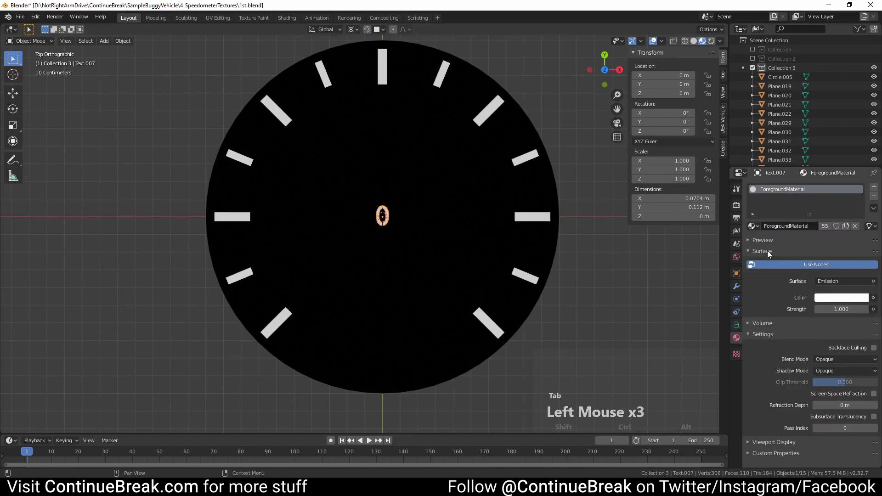
- Position the 0 label at Y 0.65 m, Z 0.1 m
left_click(665, 84)
type("0.65")
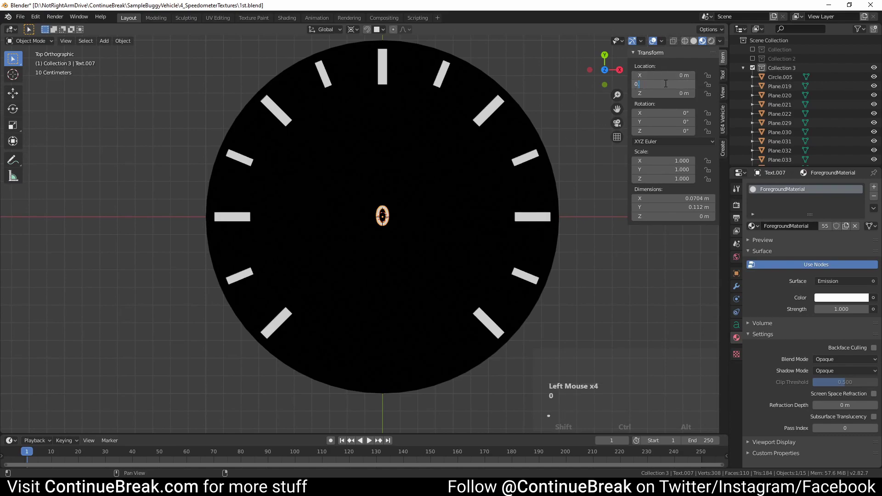
key("Tab")
type("0.1")
key("Tab")
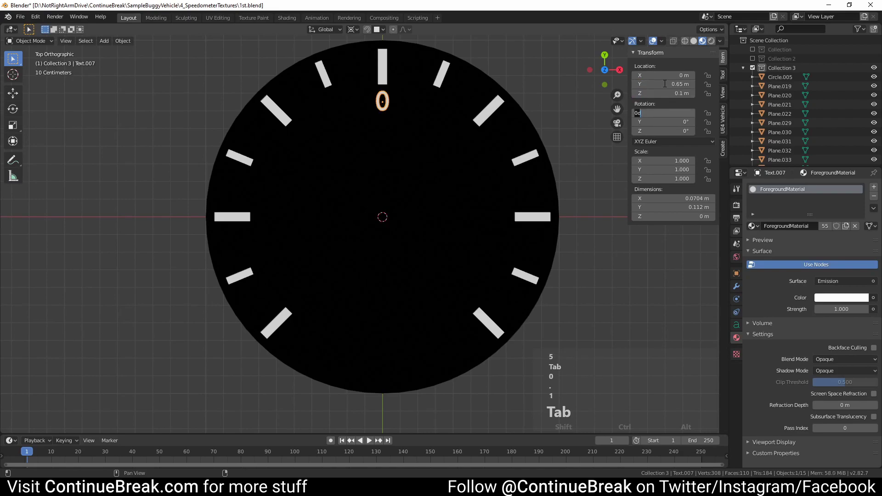
left_click(394, 119)
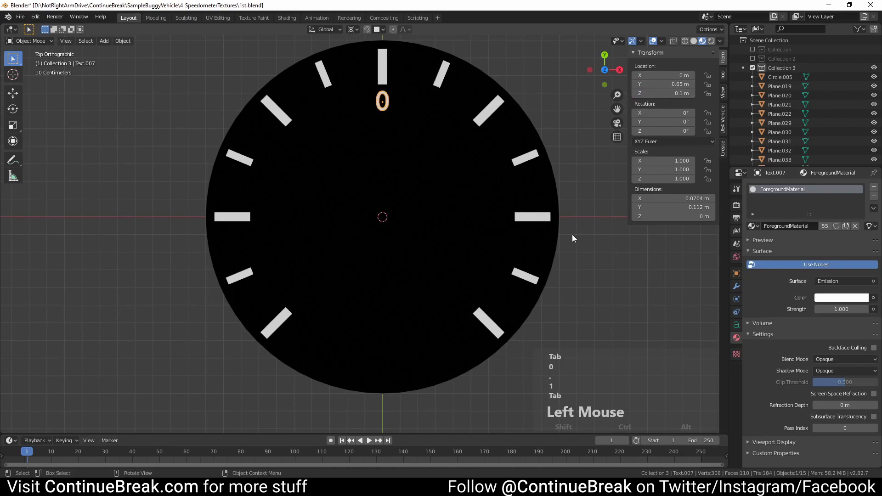
- Copy the 0 label around the dial in 45° steps and delete the bottom copy
key("shift+d")
type("rz45")
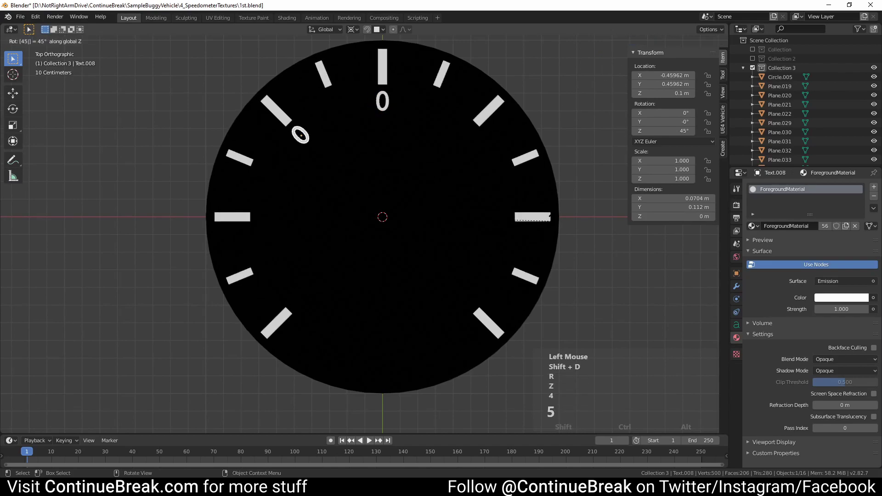
key("Return")
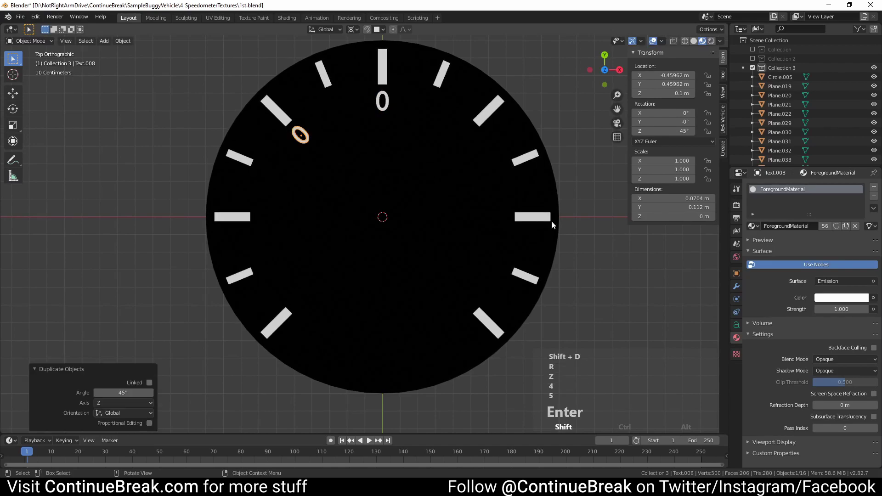
key("shift+r")
key("shift+r")
key("shift+r")
key("shift+r")
key("shift+r")
key("shift+r")
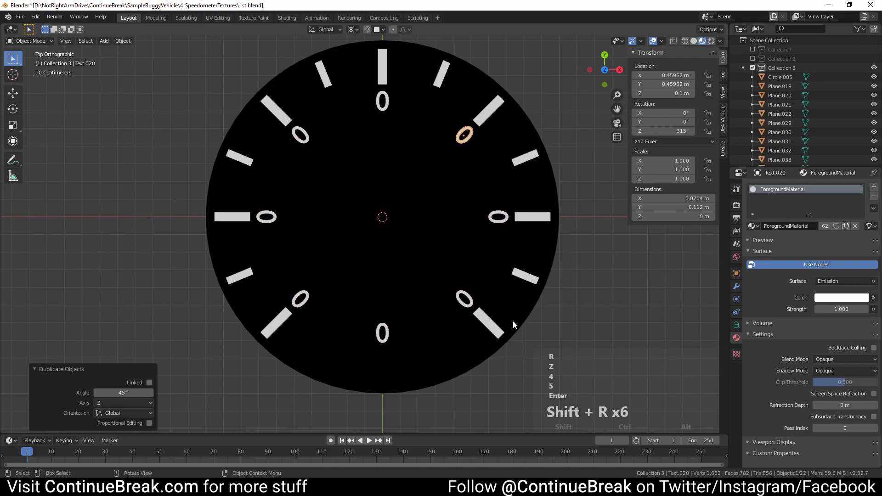
left_click(388, 330)
key("x")
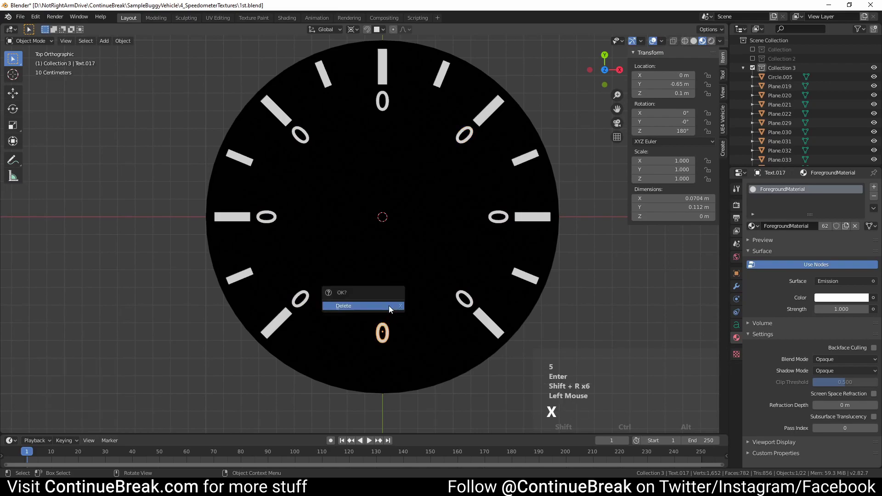
left_click(389, 305)
- Reset the rotation of all seven labels so they stand upright
left_click(308, 300)
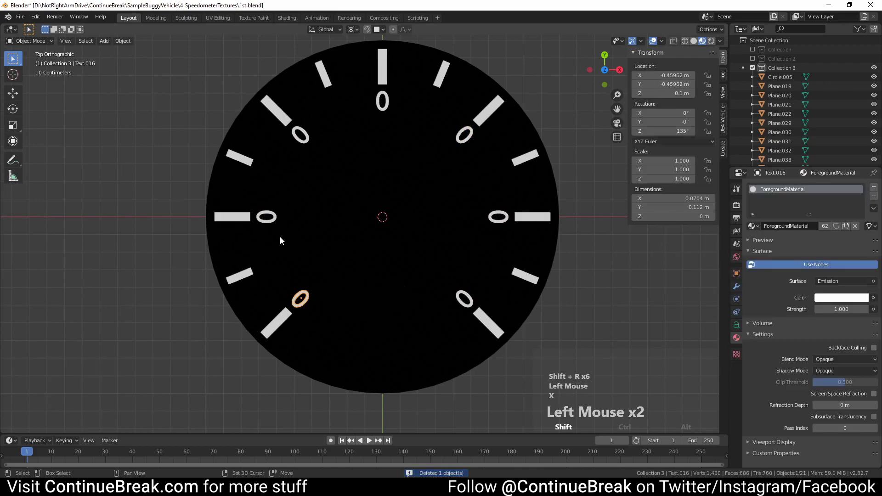
left_click(272, 220, "shift")
left_click(301, 136, "shift")
left_click(382, 101, "shift")
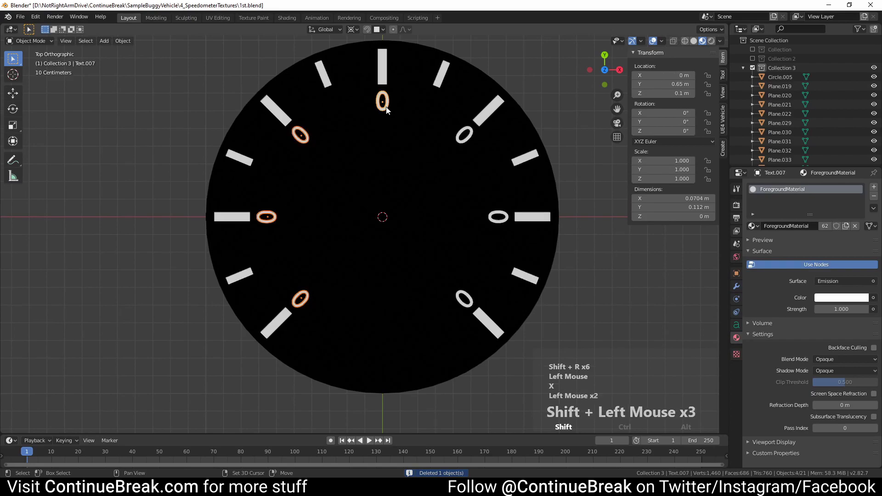
left_click(465, 136, "shift")
left_click(498, 217, "shift")
left_click(465, 299, "shift")
key("alt+r")
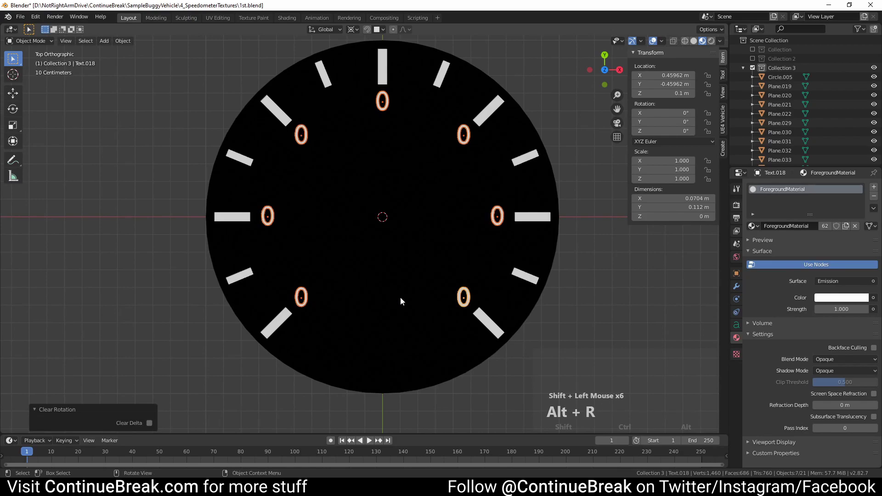
- Renumber the left, upper-left and top labels to 1, 2 and 3
left_click(302, 295)
left_click(271, 221)
key("Tab")
key("BackSpace")
key("1")
key("Tab")
left_click(301, 135)
key("Tab")
key("BackSpace")
type("2")
- Renumber the upper-right, right and lower-right labels to 4, 5 and 6
key("Tab")
left_click(382, 102)
key("Tab")
key("BackSpace")
key("3")
key("Tab")
left_click(473, 136)
key("Tab")
key("BackSpace")
key("4")
key("Tab")
left_click(497, 216)
key("Tab")
key("BackSpace")
key("5")
key("Tab")
left_click(469, 294)
key("Tab")
key("BackSpace")
type("6")
key("Tab")
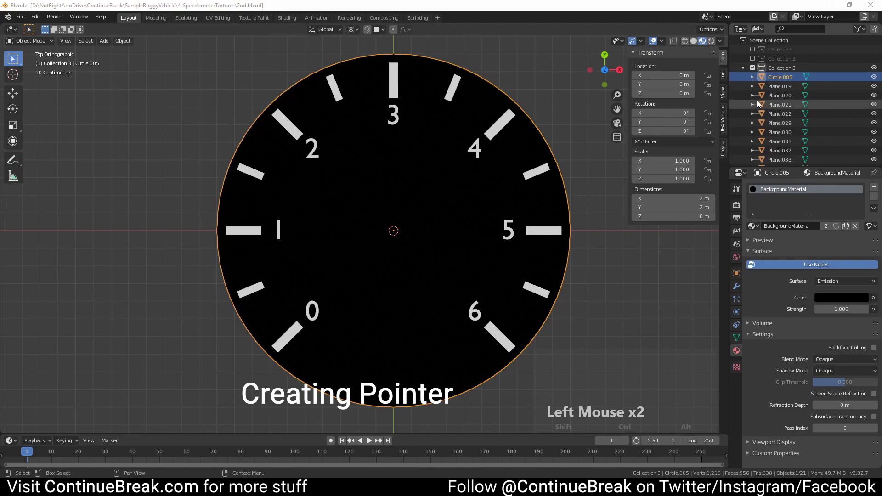
- Hide Collection 3 and create a new active Collection 4
left_click(752, 68)
right_click(771, 93)
left_click(772, 96)
left_click(776, 77)
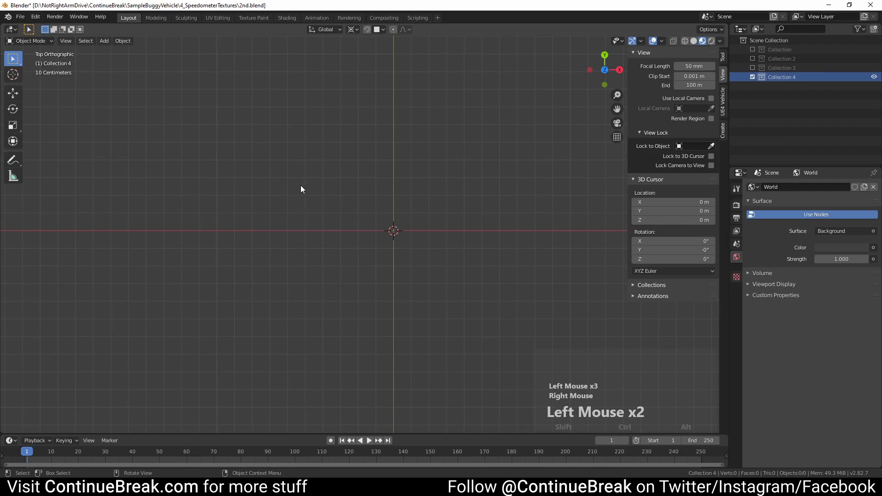
- Add a plane sized 0.2 m by 1.3 m
key("shift+a")
mouse_move(286, 148)
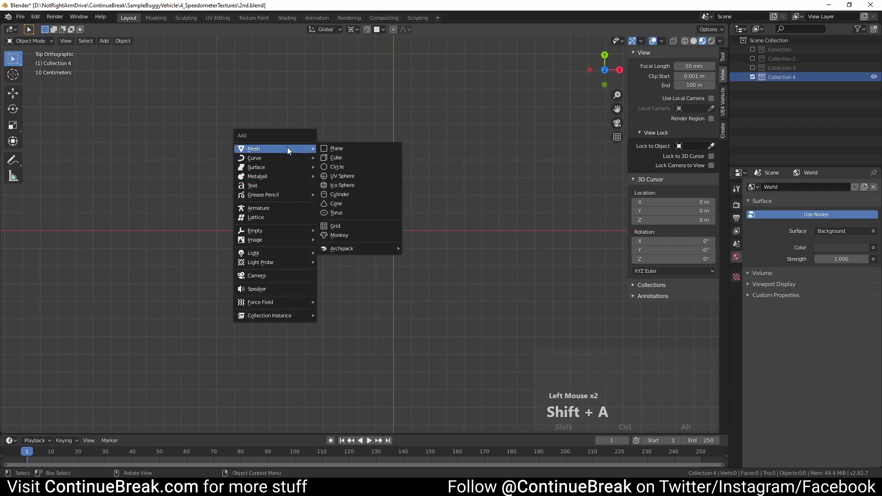
left_click(337, 148)
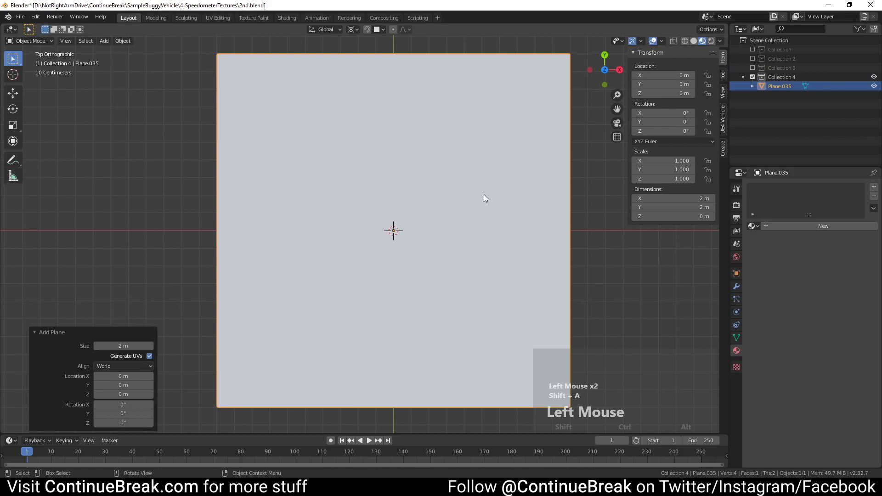
double_click(671, 198)
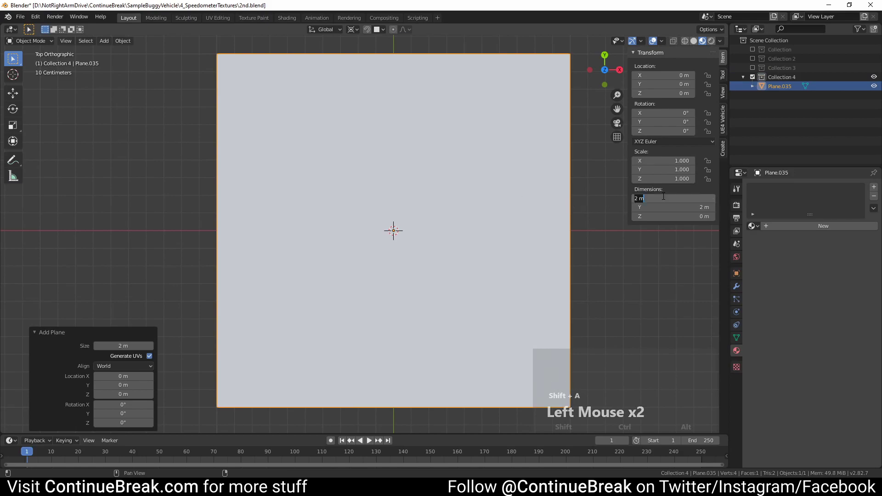
type("0.2")
key("Tab")
type("1.3")
key("Return")
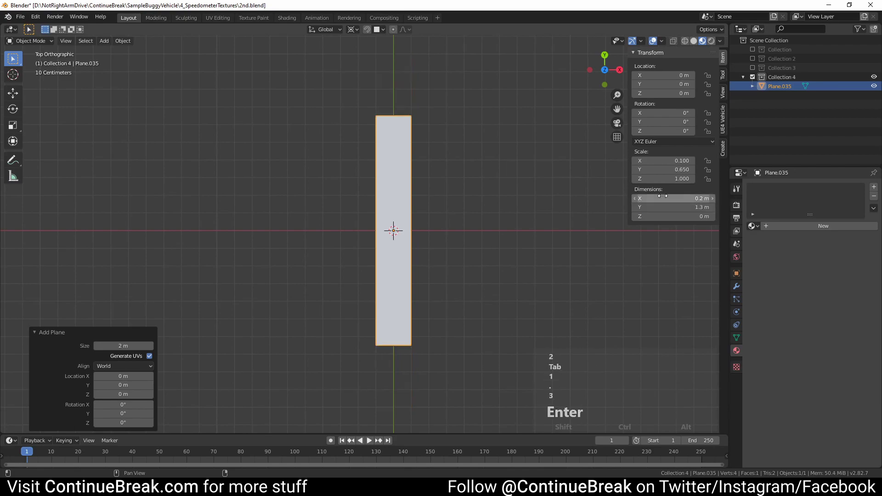
left_click(398, 183)
- Move the plane's bottom edge to Y −0.15 m in Edit Mode
key("Tab")
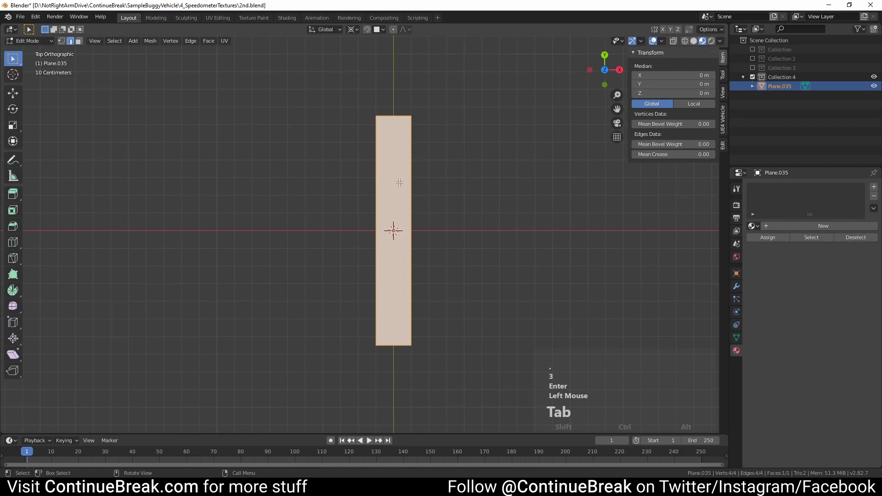
key("2")
left_click(395, 345)
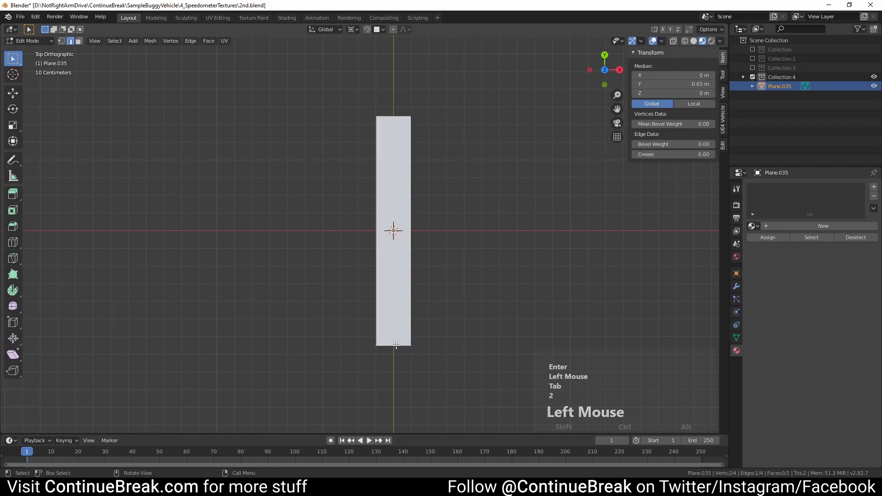
triple_click(647, 104)
left_click(648, 104)
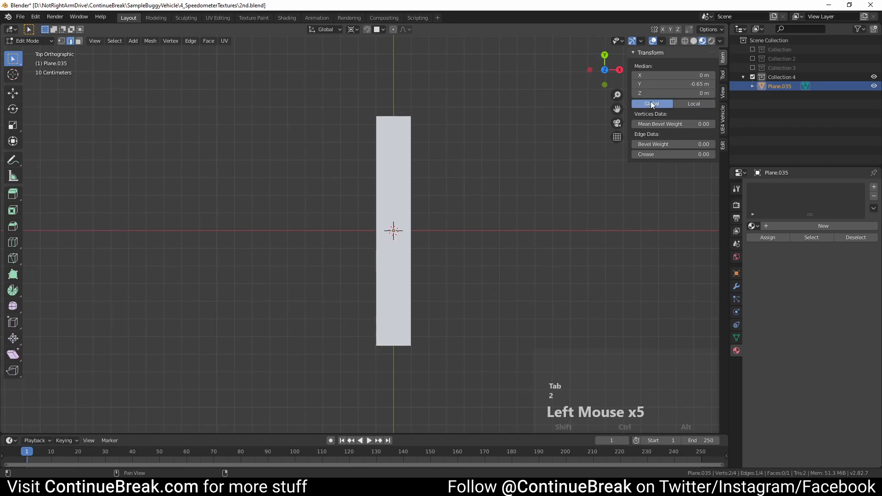
left_click(675, 85)
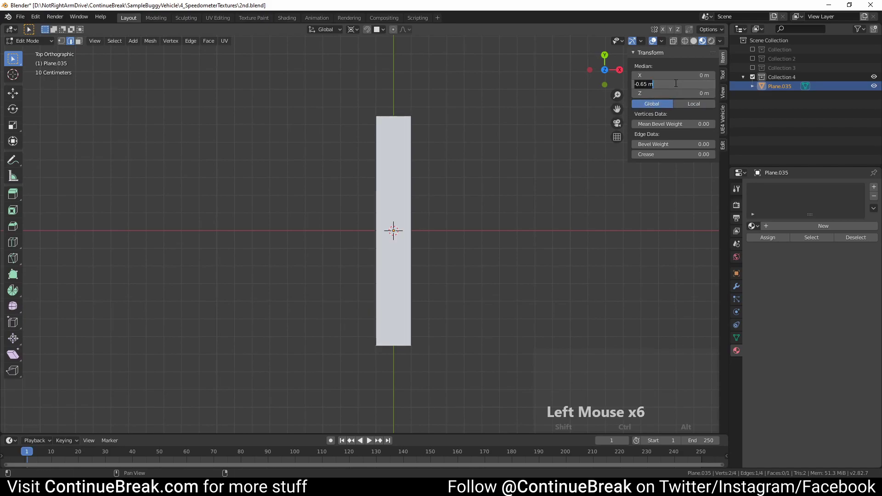
type("-0.14")
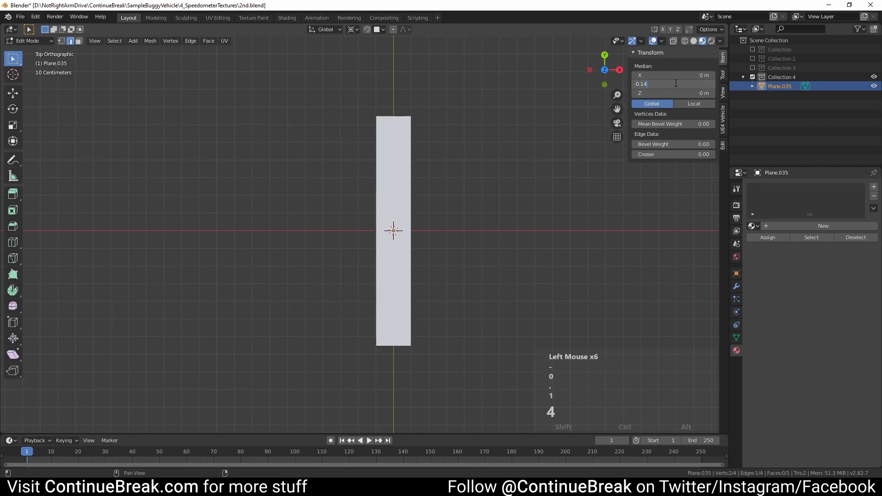
key("BackSpace")
type("5")
key("Return")
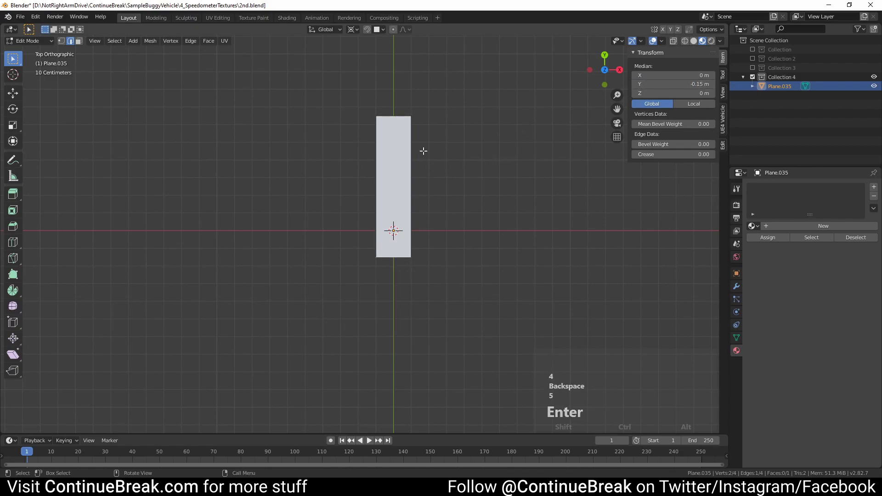
- Narrow the top edge to 0.25 of its width along X
left_click(394, 116)
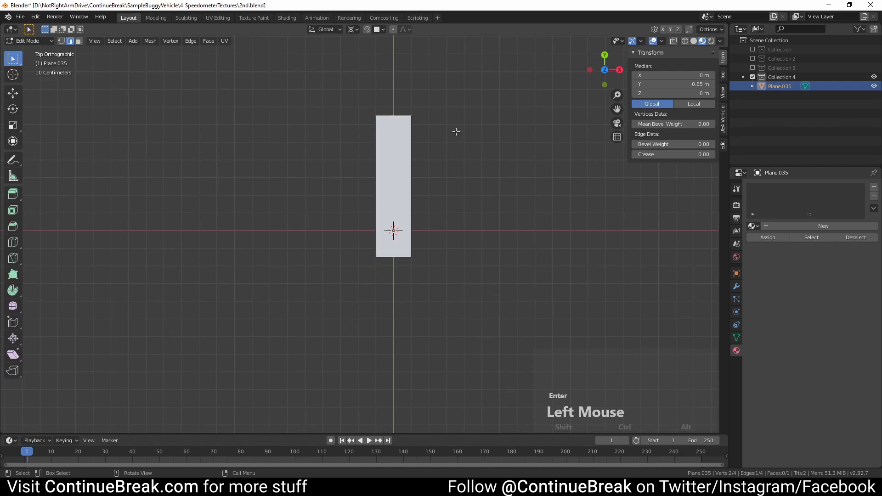
key("s")
key("x")
key("0")
key("period")
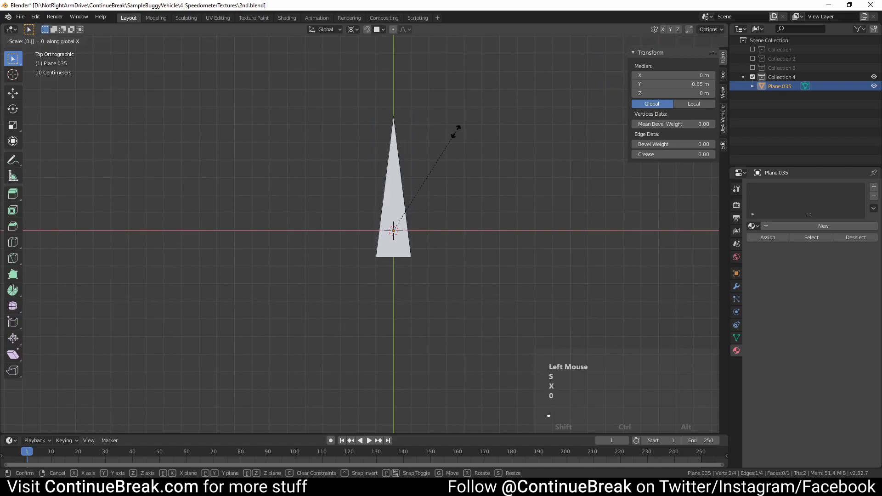
key("2")
key("5")
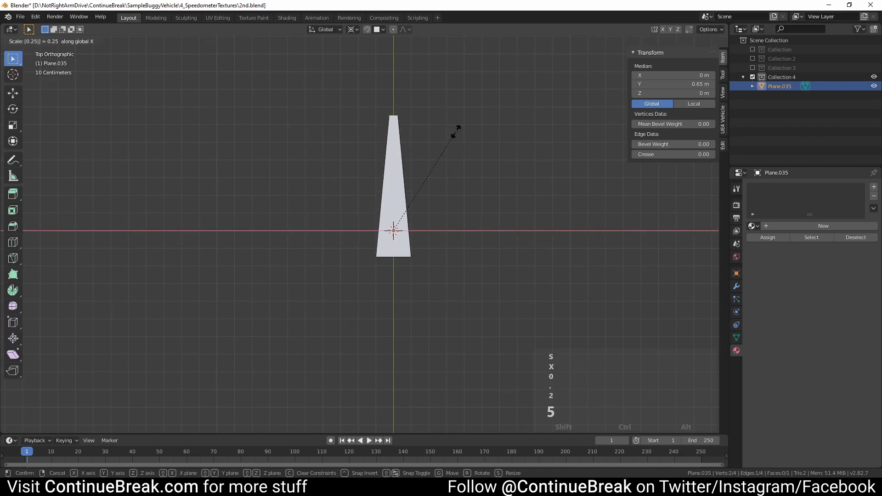
key("Return")
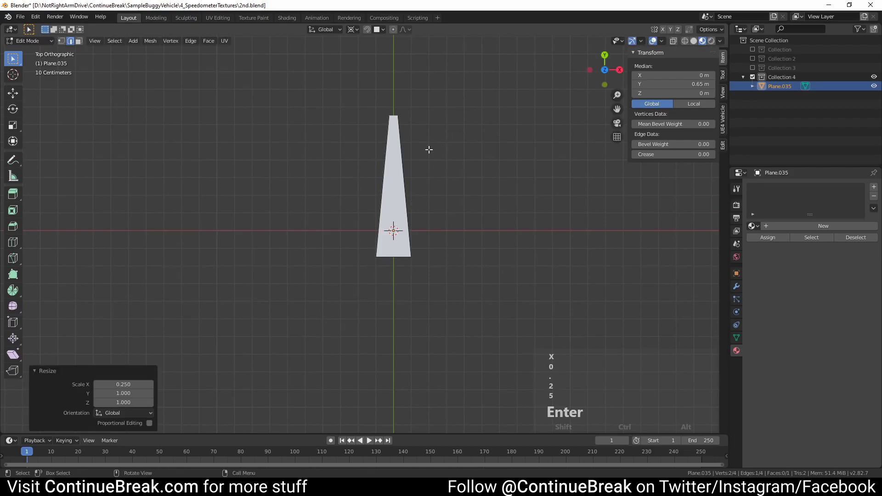
key("Tab")
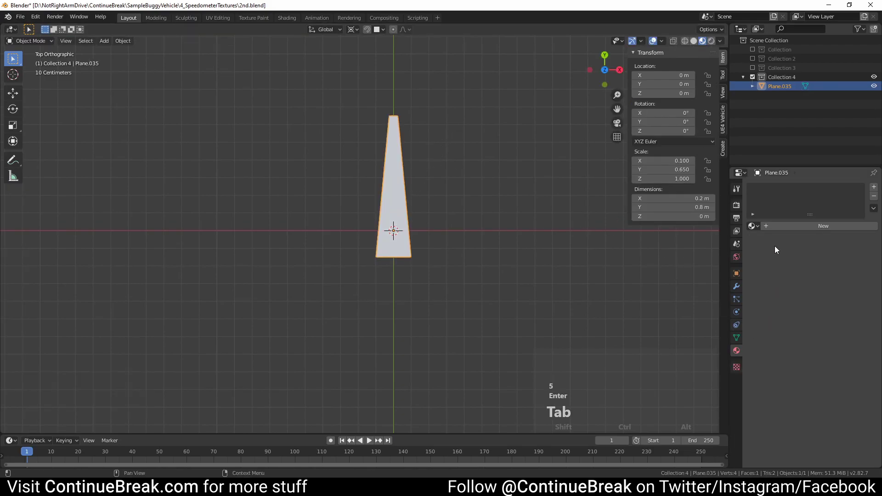
left_click(782, 226)
- Name the new material PointerMaterial
double_click(769, 191)
left_click(768, 190)
type("PointerMaterial")
key("Return")
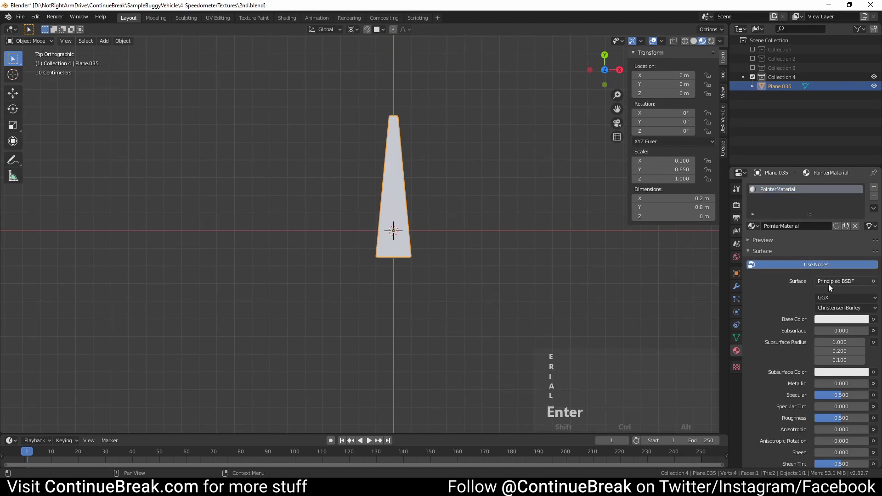
- Make the material an Emission shader with a red colour (G and B at 0)
left_click(827, 282)
left_click(763, 99)
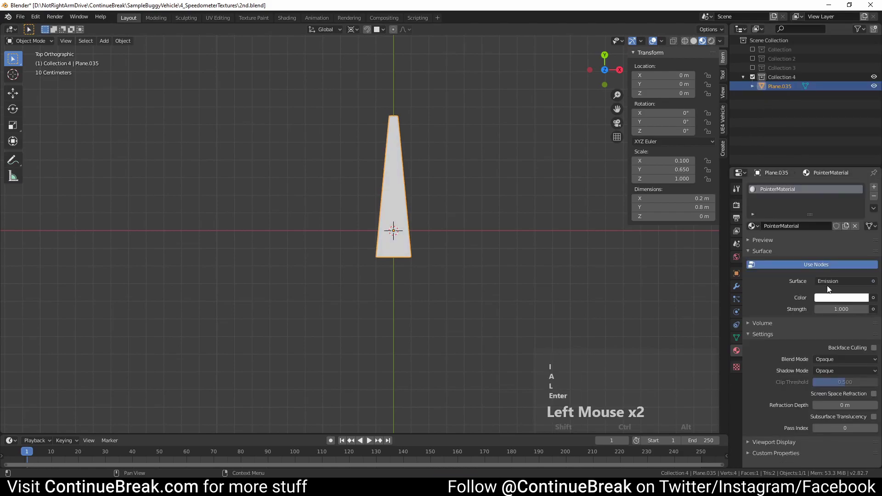
left_click(834, 299)
left_click(800, 242)
left_click_drag(841, 265, 791, 275)
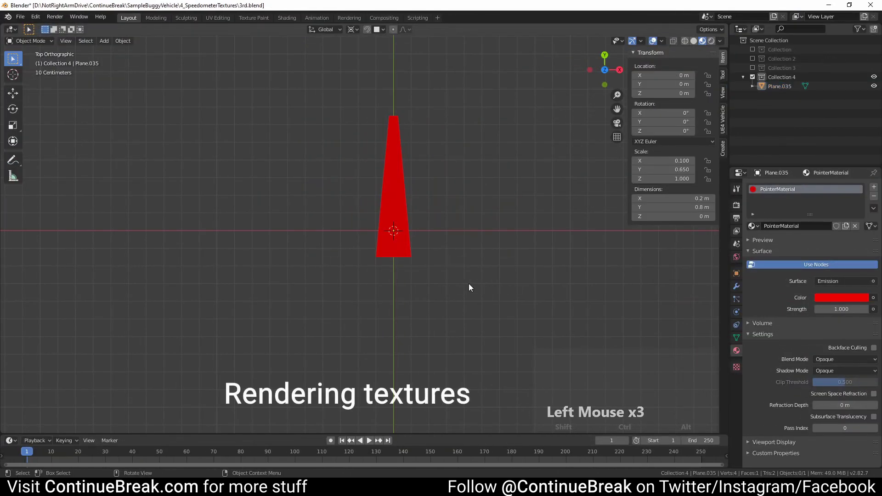
middle_click_drag(428, 303, 439, 268)
scroll(441, 290, "down", 3)
- Add a camera pointing straight down and raise it 2 m on Z
key("shift+a")
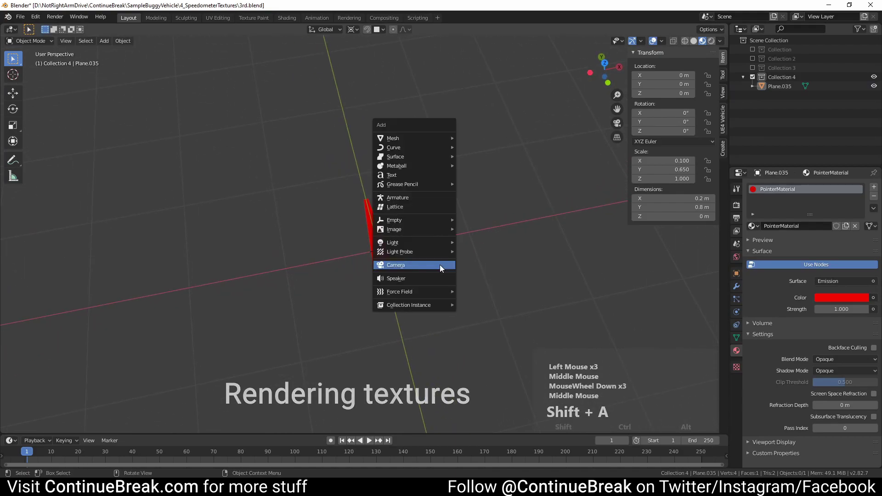
left_click(440, 265)
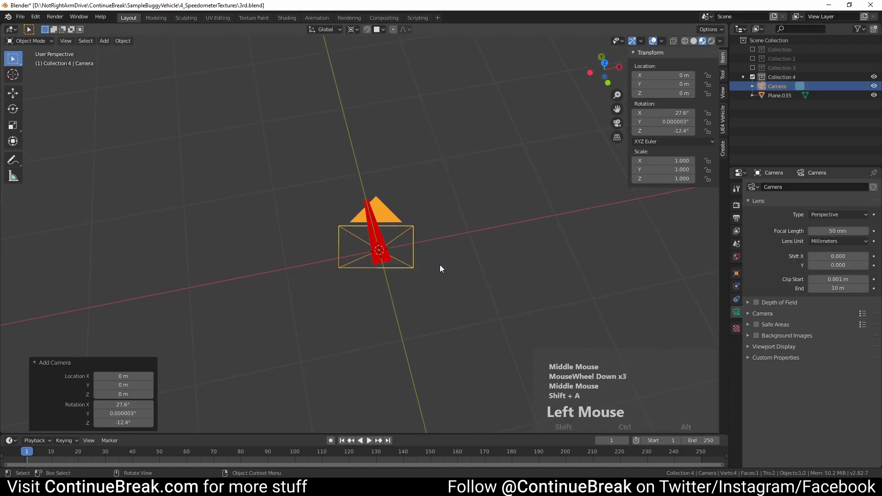
key("alt+r")
scroll(437, 297, "down", 1)
middle_click_drag(437, 296, 433, 288)
scroll(432, 282, "down", 2)
scroll(431, 280, "up", 1)
key("g")
key("z")
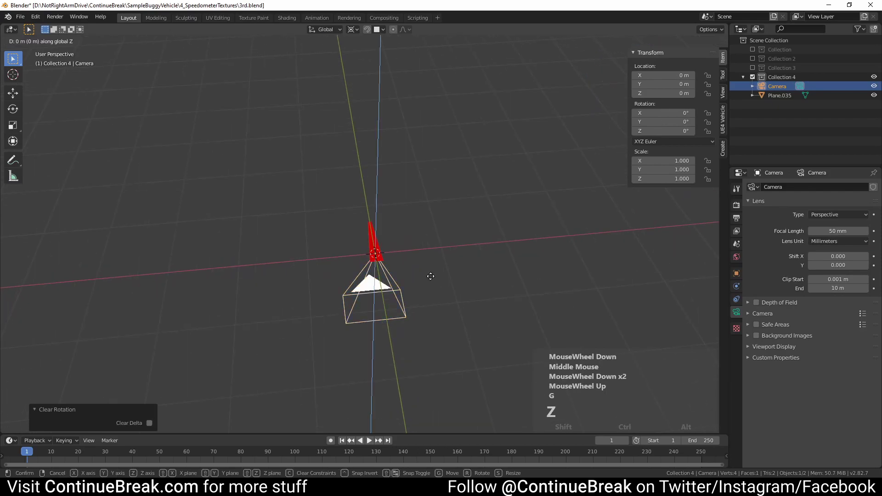
key("2")
key("Return")
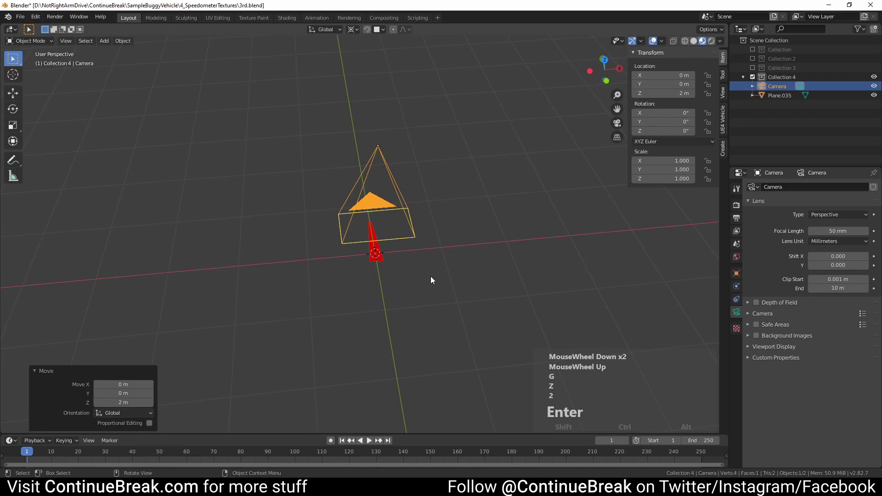
middle_click_drag(447, 263, 455, 251)
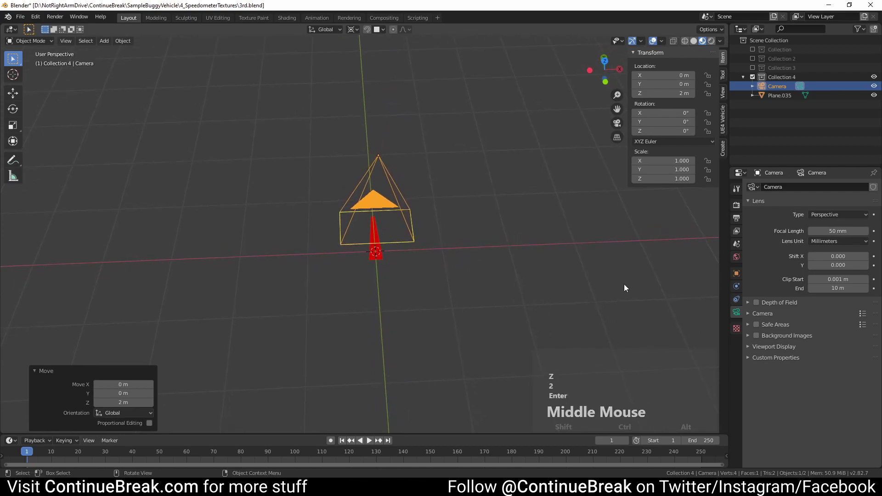
- Make the camera orthographic with scale 200 and view through it
left_click(830, 214)
left_click(833, 233)
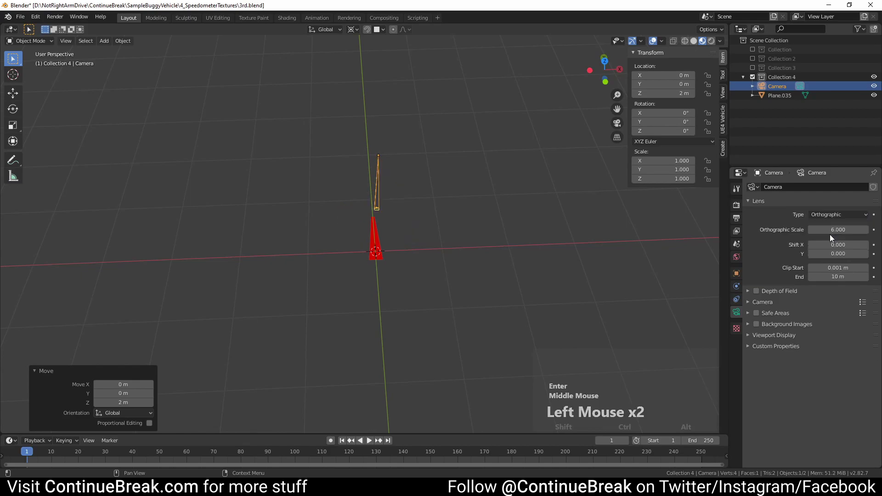
left_click(829, 230)
type("200")
key("Return")
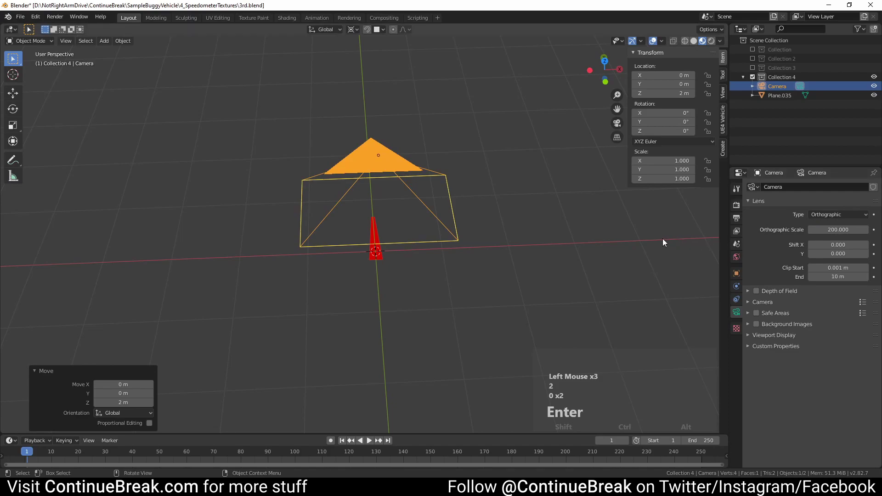
middle_click_drag(440, 269, 435, 274)
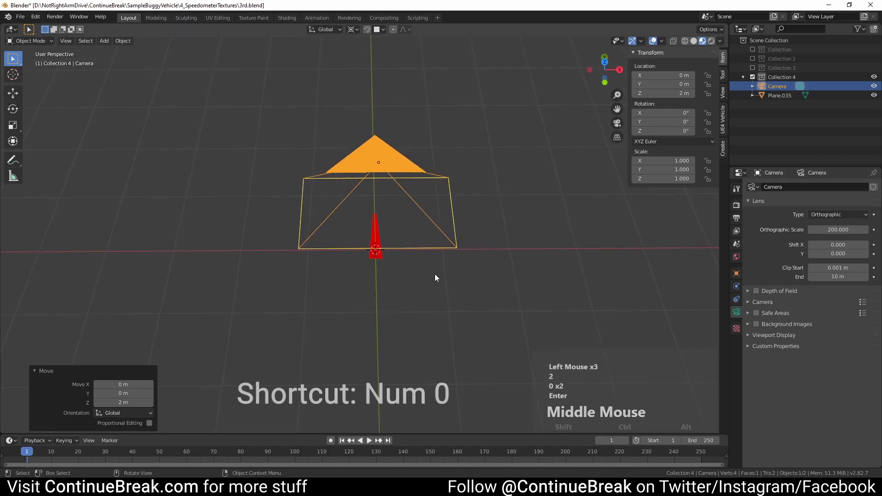
key("KP_0")
scroll(434, 274, "down", 1)
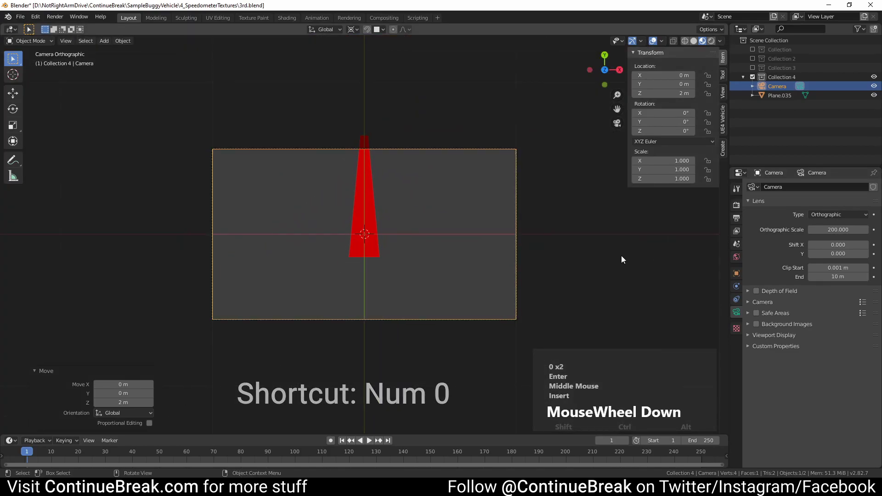
- Set the output Resolution X to 1080 px
left_click(737, 218)
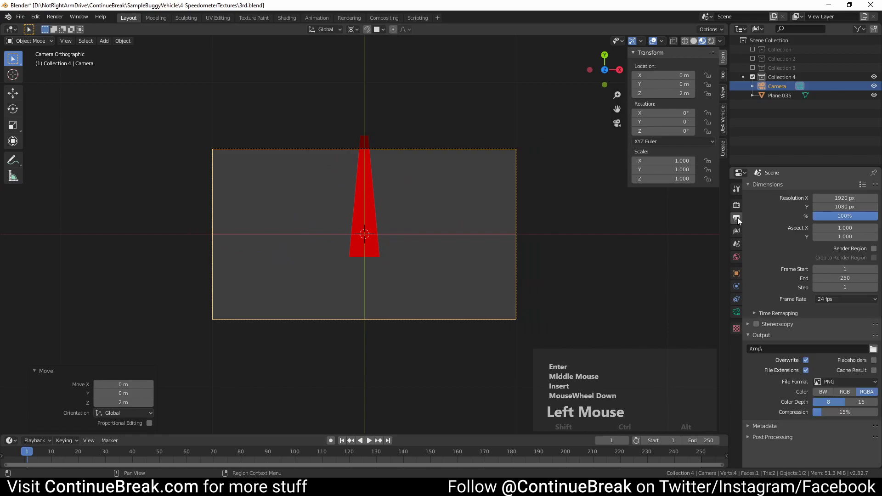
double_click(841, 198)
type("1080")
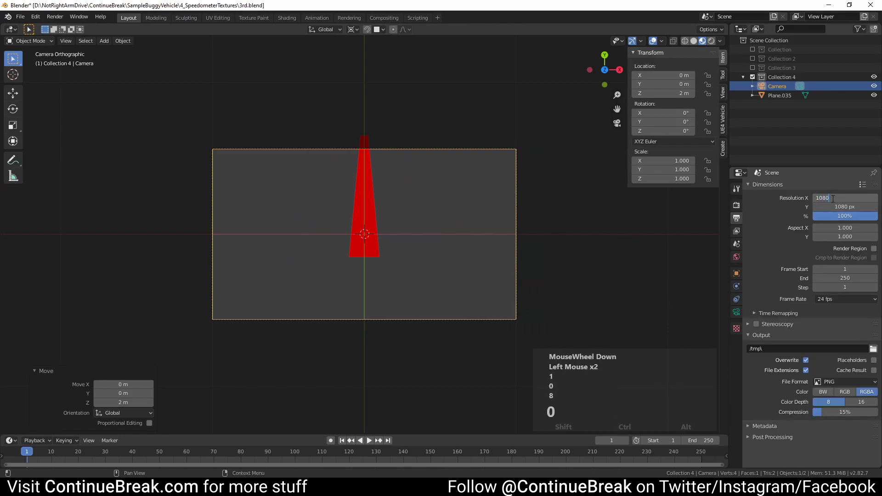
key("Return")
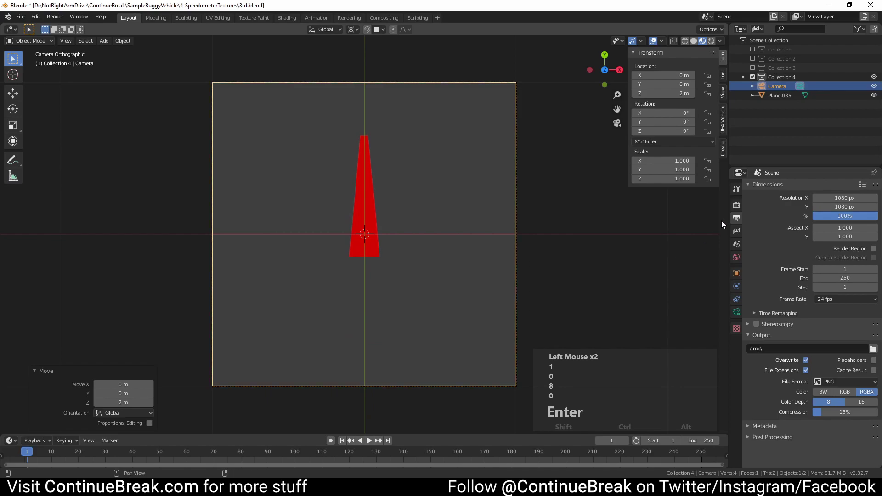
- Enable a transparent Film background and set the View Transform to Standard
left_click(737, 205)
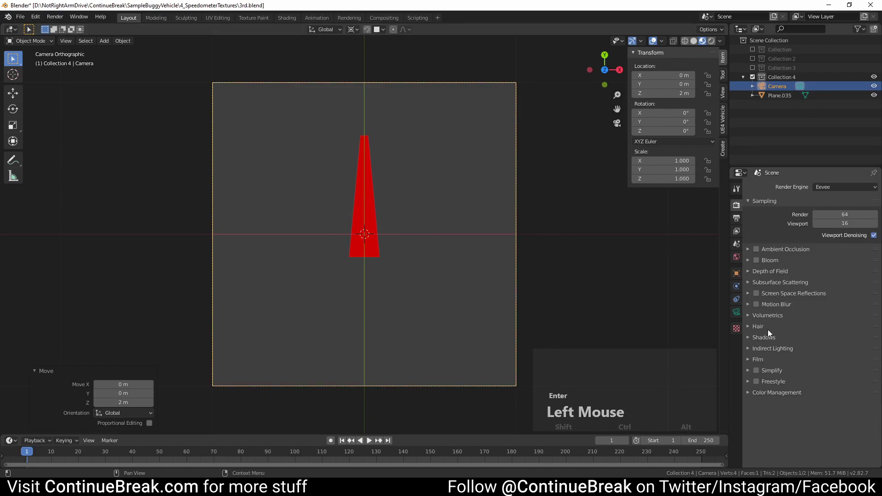
left_click(749, 360)
scroll(800, 342, "down", 2)
left_click(865, 383)
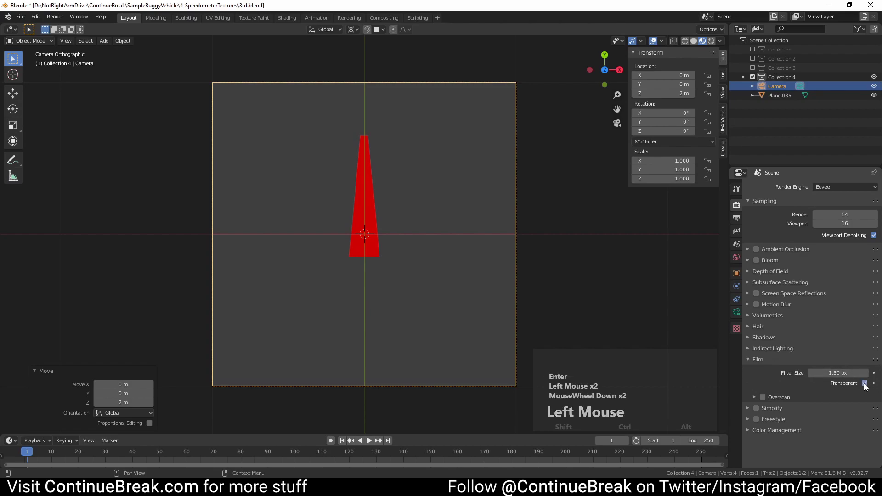
scroll(748, 420, "down", 1)
left_click(758, 419)
scroll(781, 407, "down", 3)
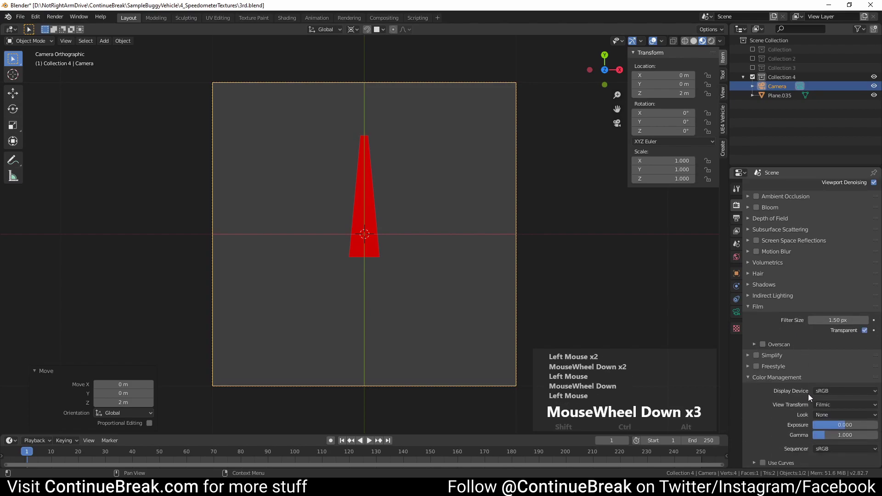
left_click(832, 406)
left_click(825, 417)
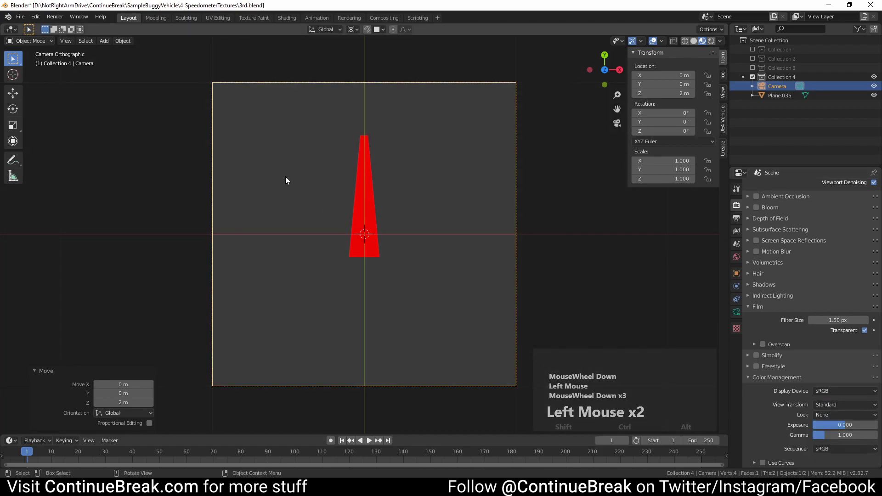
left_click(55, 17)
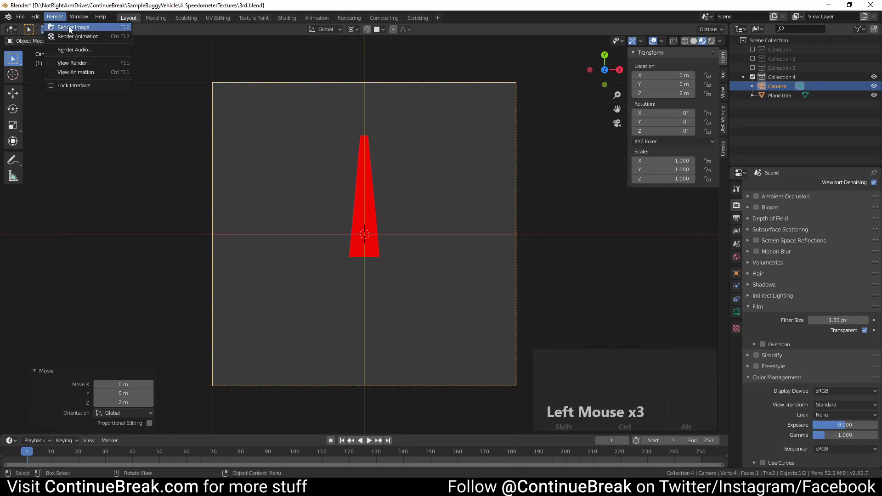
left_click(71, 27)
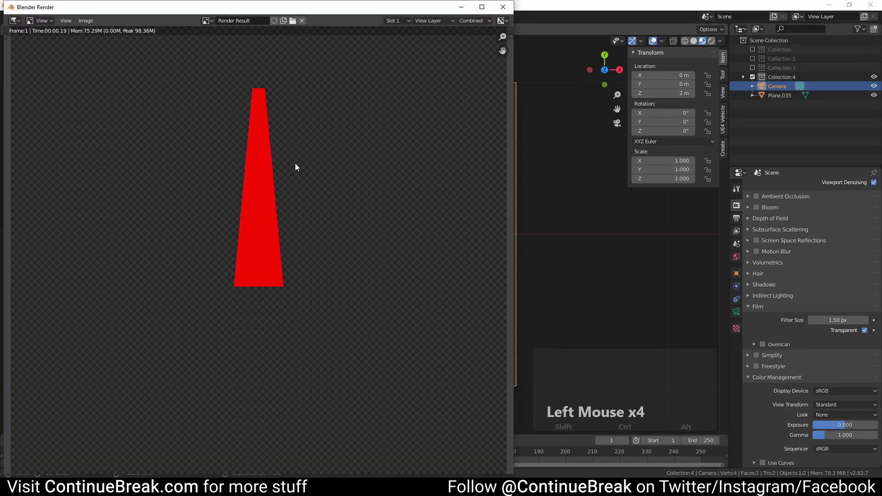
scroll(283, 175, "down", 1)
left_click(86, 21)
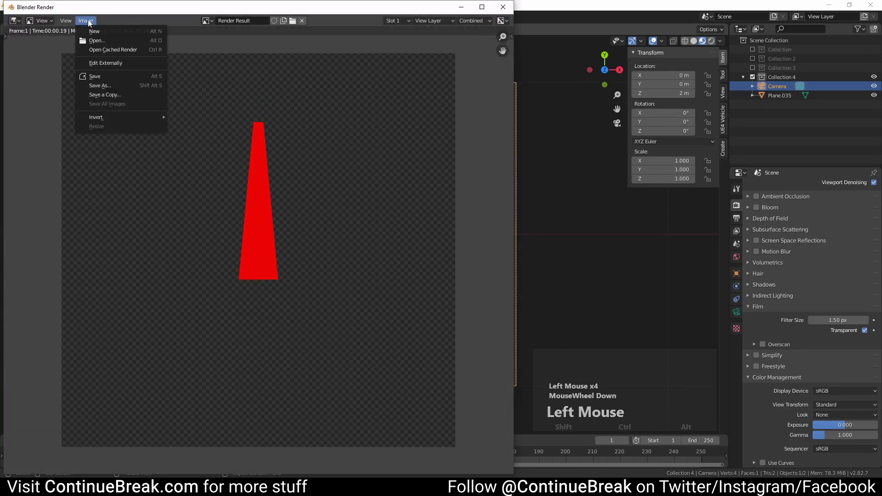
left_click(114, 85)
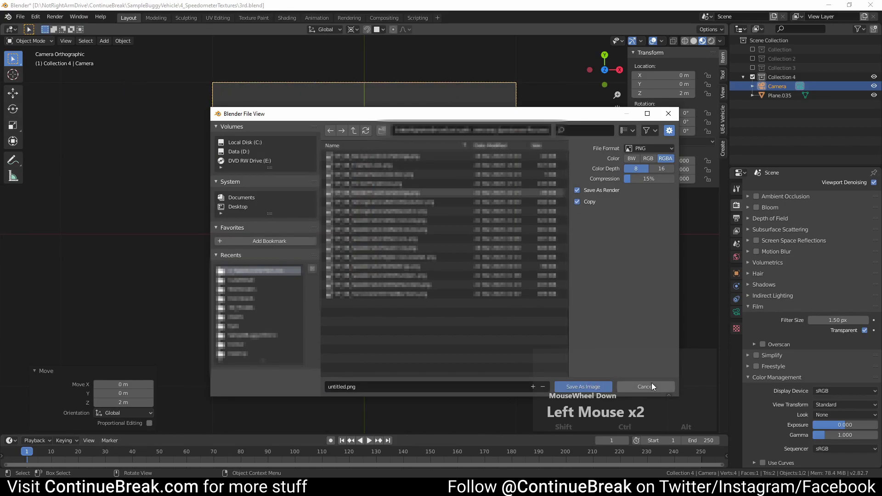
left_click(665, 386)
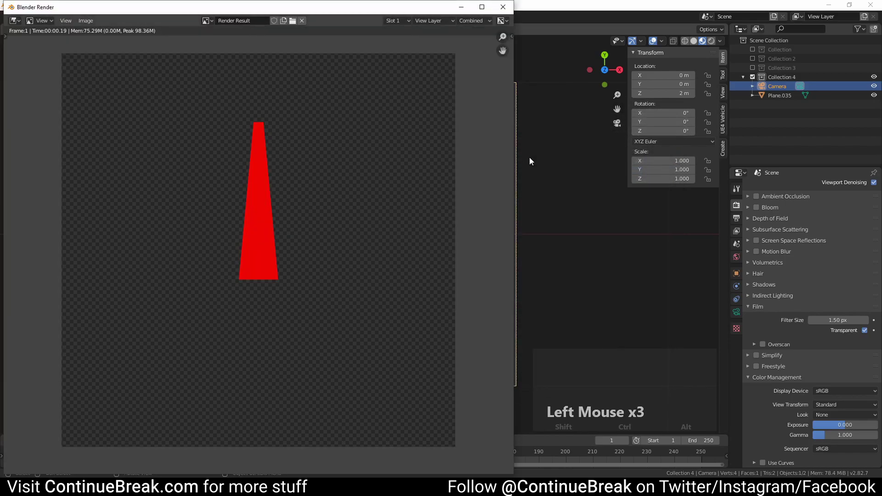
left_click(503, 7)
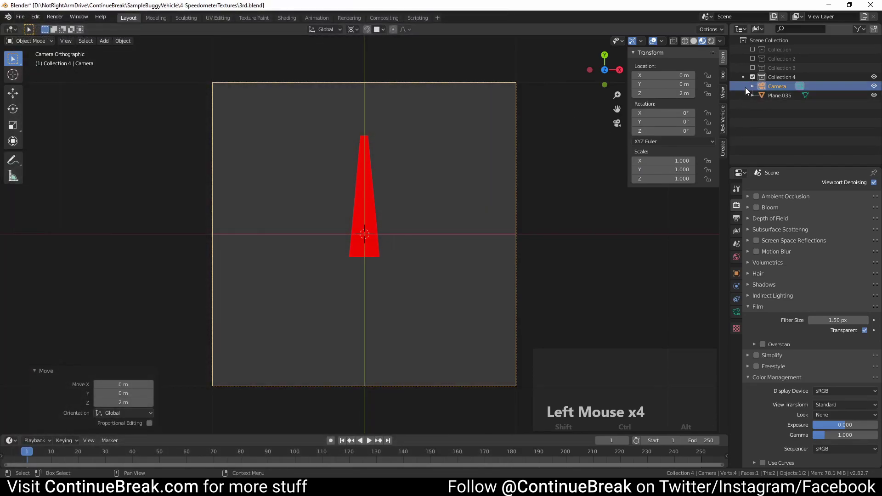
- Hide Collection 4, show Collection 3 and render the 0–6 tachometer dial
left_click(752, 76)
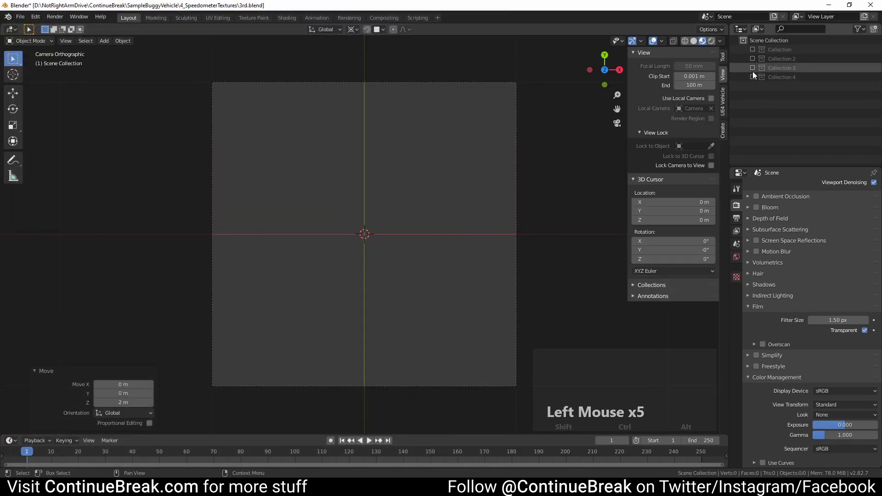
left_click(753, 68)
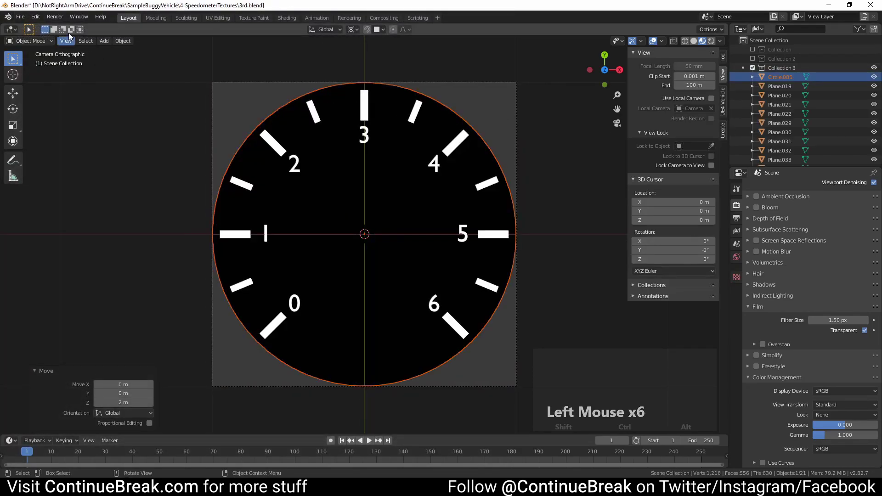
left_click(55, 17)
left_click(65, 27)
scroll(341, 183, "down", 2)
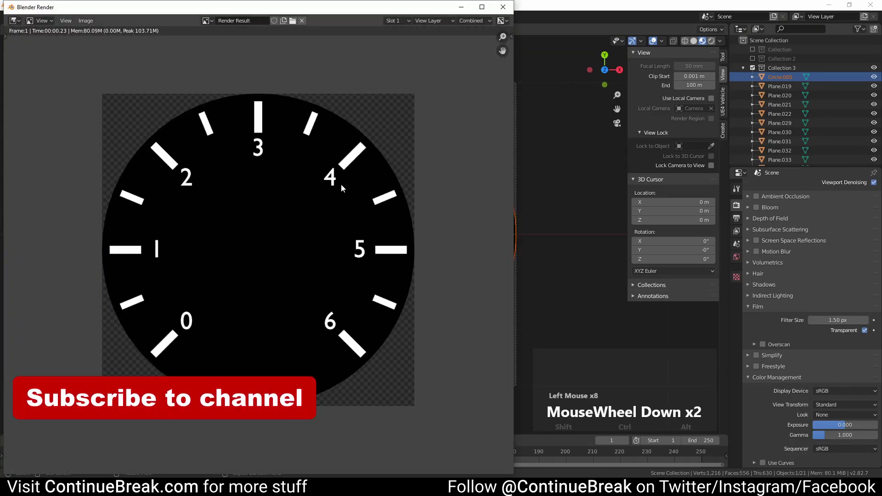
left_click(85, 21)
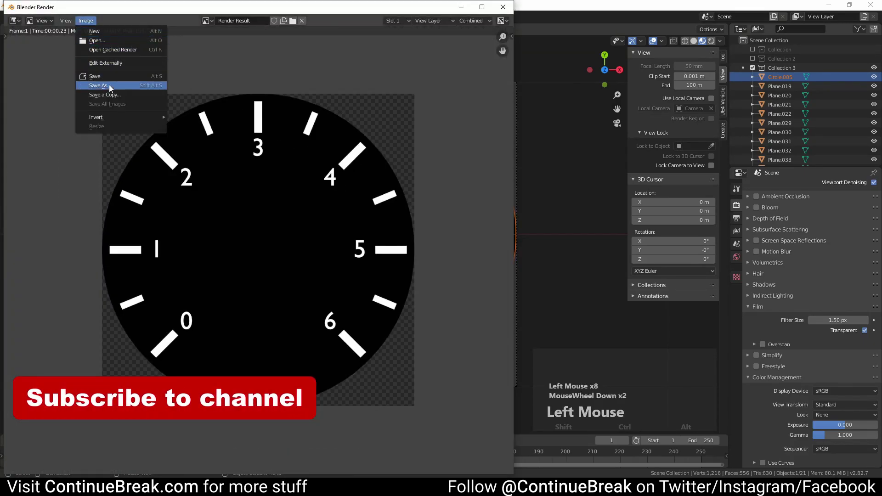
left_click(503, 6)
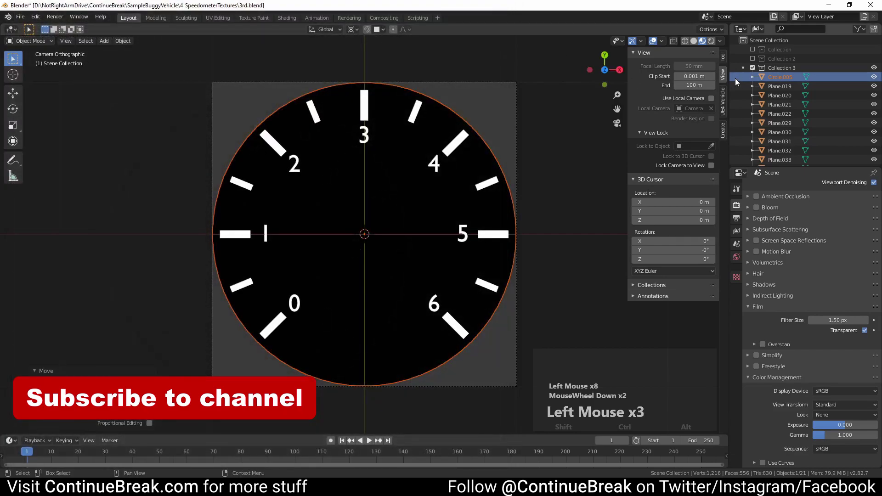
- Swap to Collection 2, render the 0–240 speedometer dial, then hide it
left_click(753, 68)
left_click(753, 58)
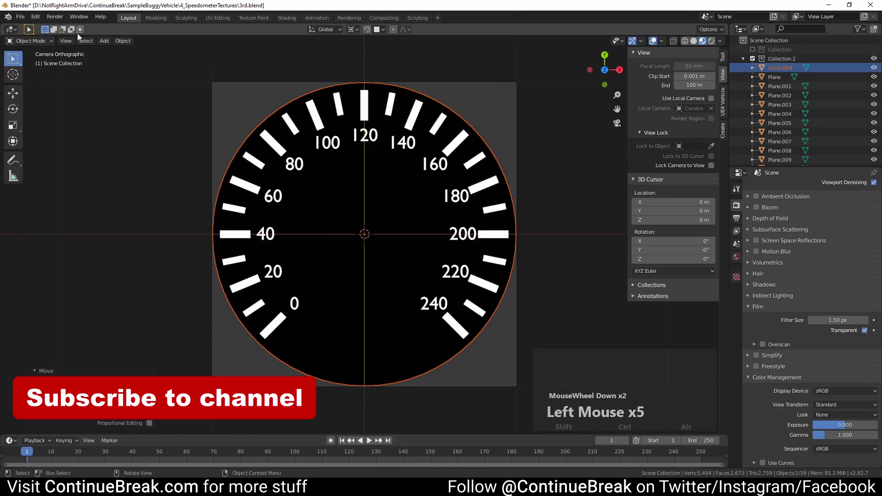
left_click(55, 16)
left_click(67, 25)
scroll(295, 161, "down", 3)
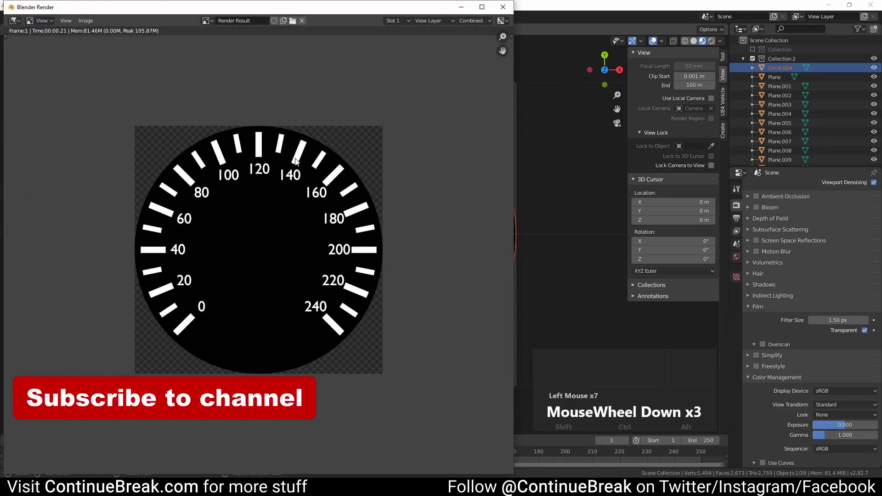
scroll(296, 162, "up", 1)
left_click(86, 21)
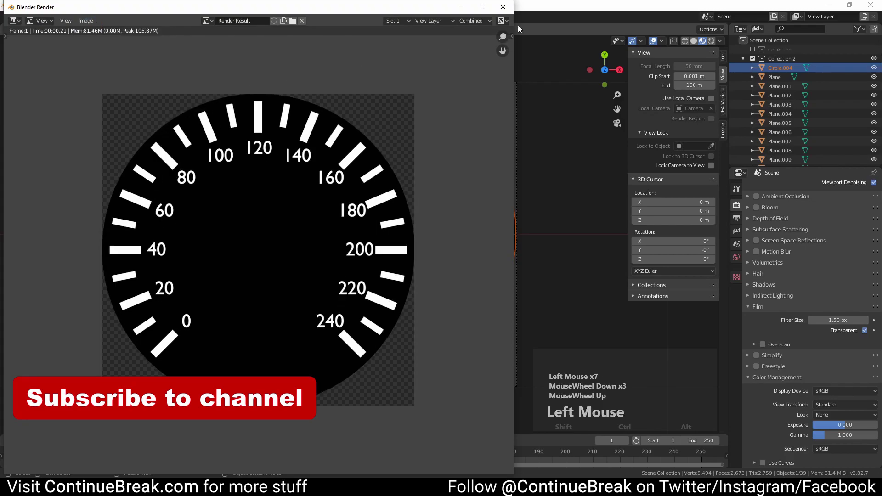
left_click(505, 8)
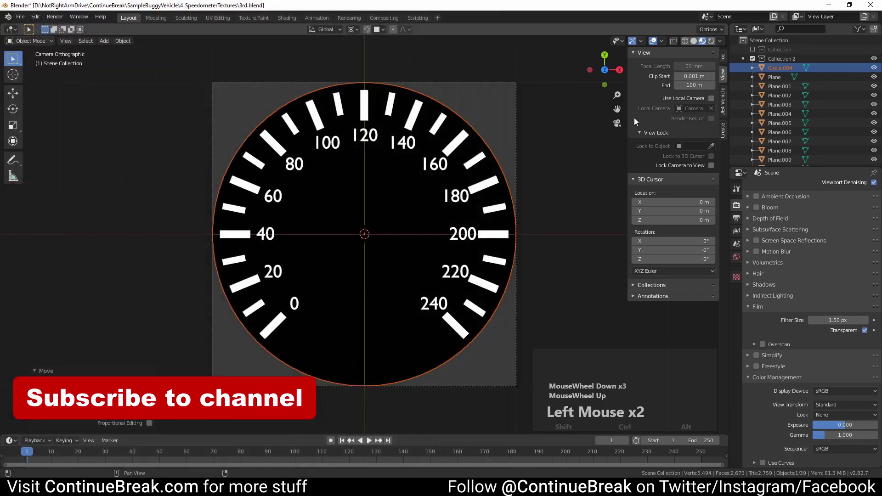
left_click(754, 59)
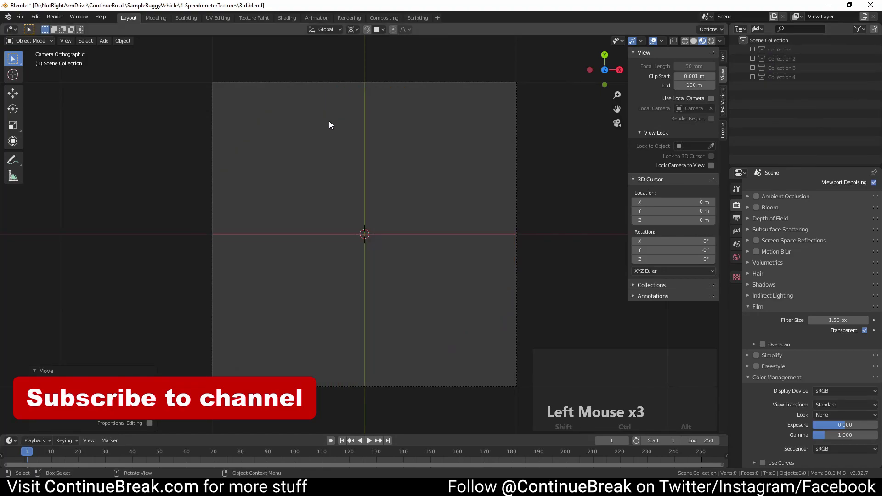